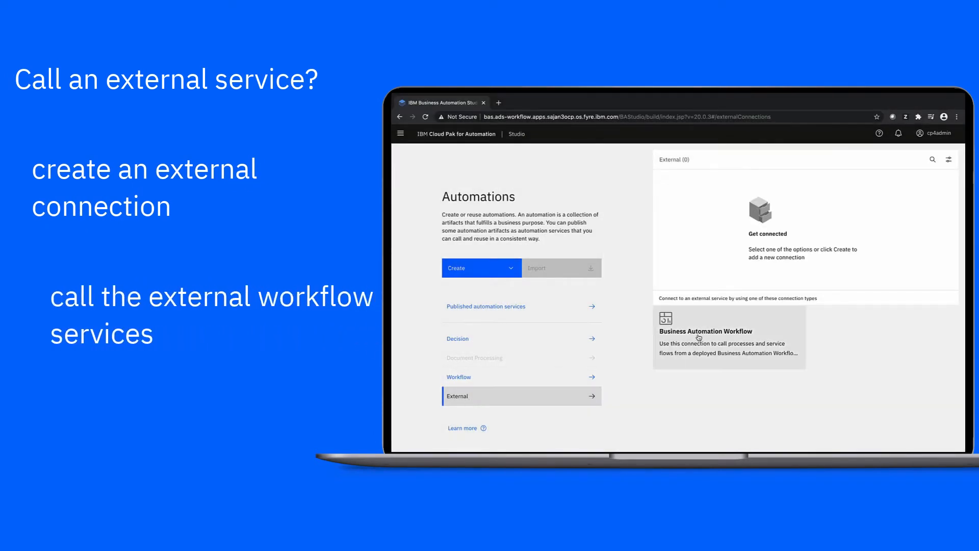
# Step: Start a Business Automation Workflow connection and enter the name MortgagePADemon
pyautogui.click(698, 337)
pyautogui.write('Mortgage')
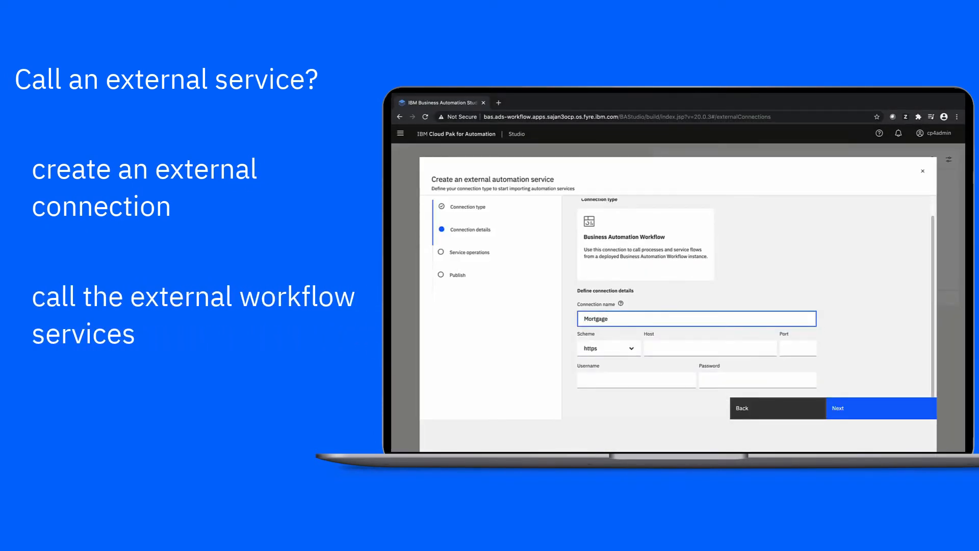
pyautogui.write('PADemon')
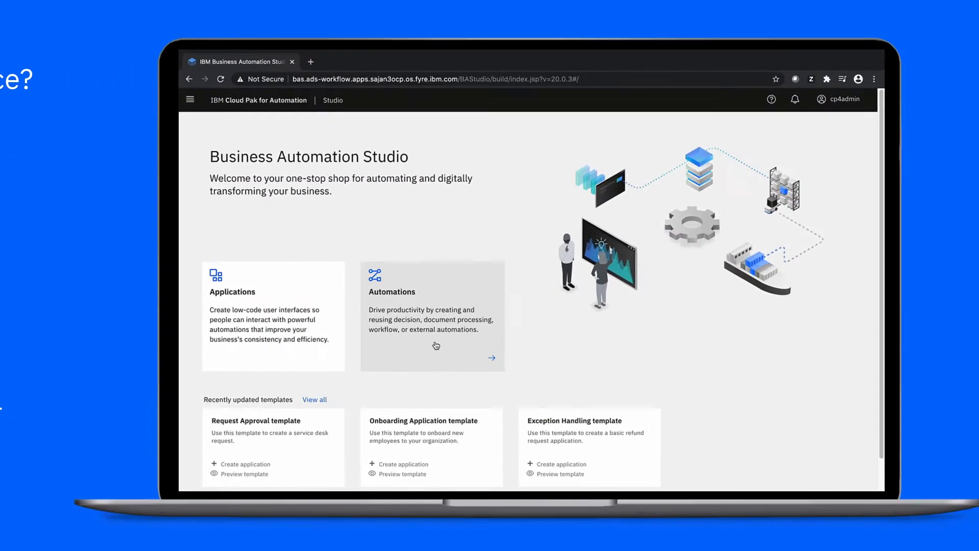
# Step: Go to Automations and list the External connections, which has none yet
pyautogui.click(436, 346)
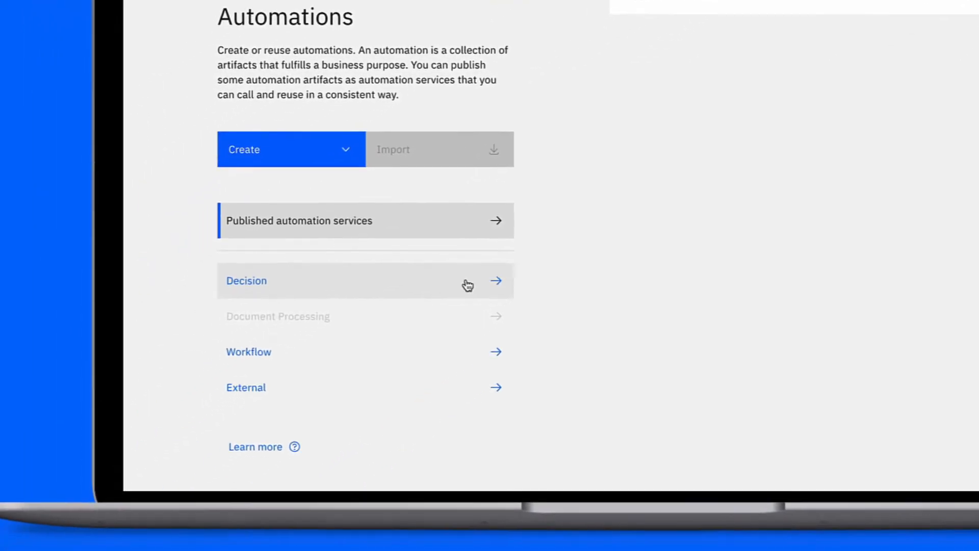
pyautogui.click(264, 398)
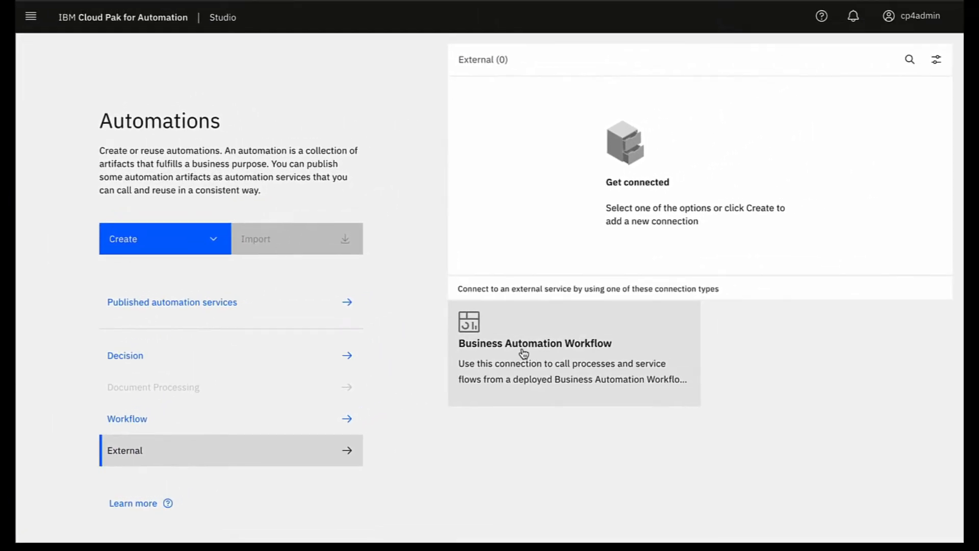
# Step: Define connection MortgagePADemo to posies1.fyre.ibm.com port 9443 with the admin username and password
pyautogui.click(524, 353)
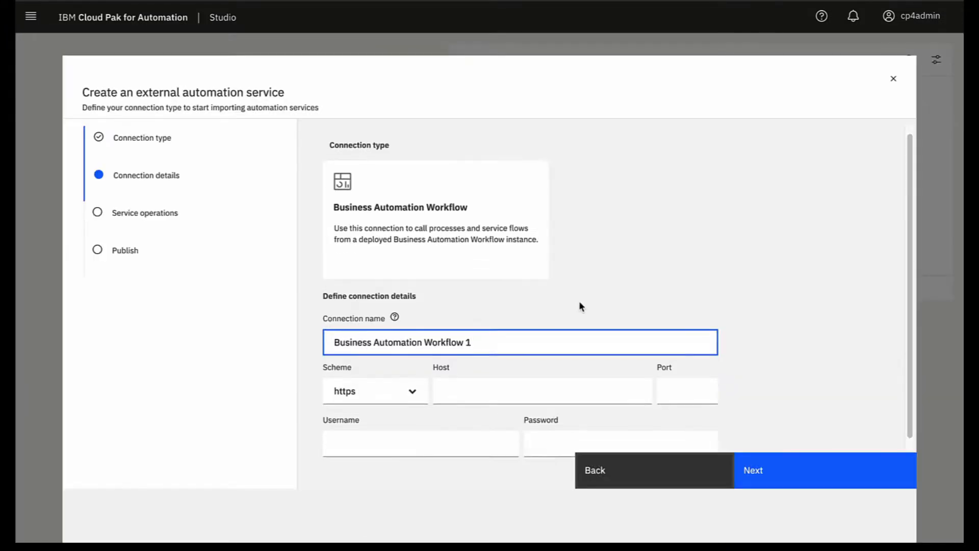
pyautogui.click(481, 321)
pyautogui.hotkey('ctrl', 'a')
pyautogui.write('MortgagePADemo')
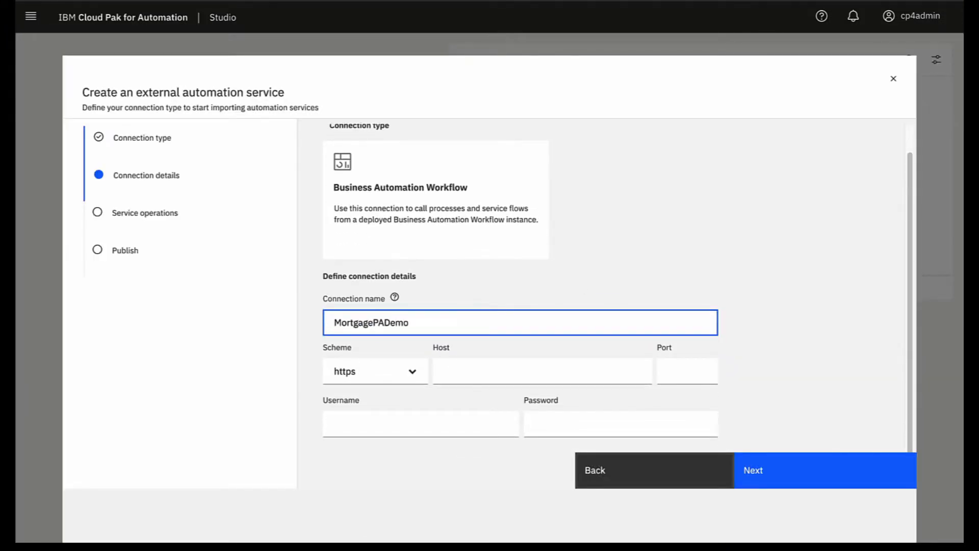
pyautogui.press('Tab')
pyautogui.write('posies1.fyre.ibm.com')
pyautogui.press('Tab')
pyautogui.write('9443')
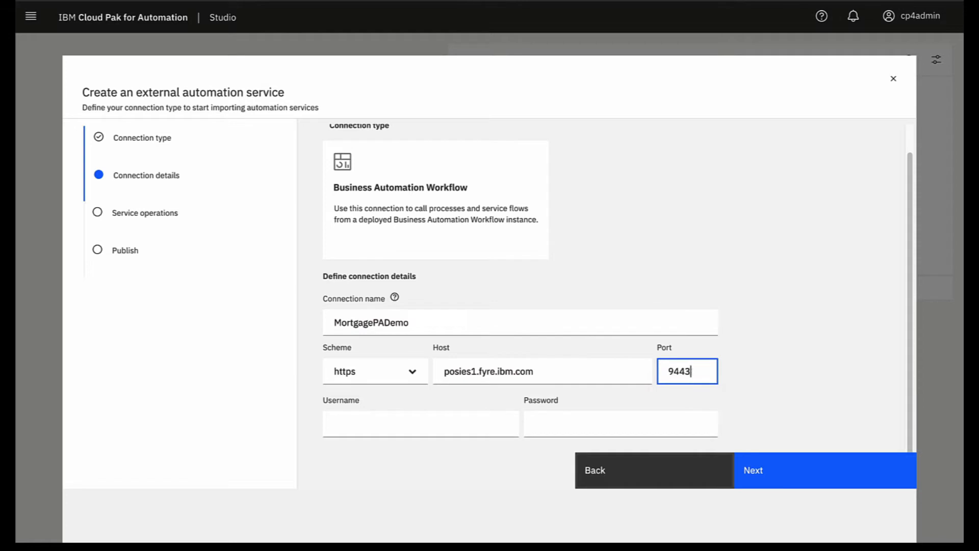
pyautogui.press('Tab')
pyautogui.write('tw_admin')
pyautogui.press('Tab')
pyautogui.write('tw_admin')
pyautogui.click(752, 477)
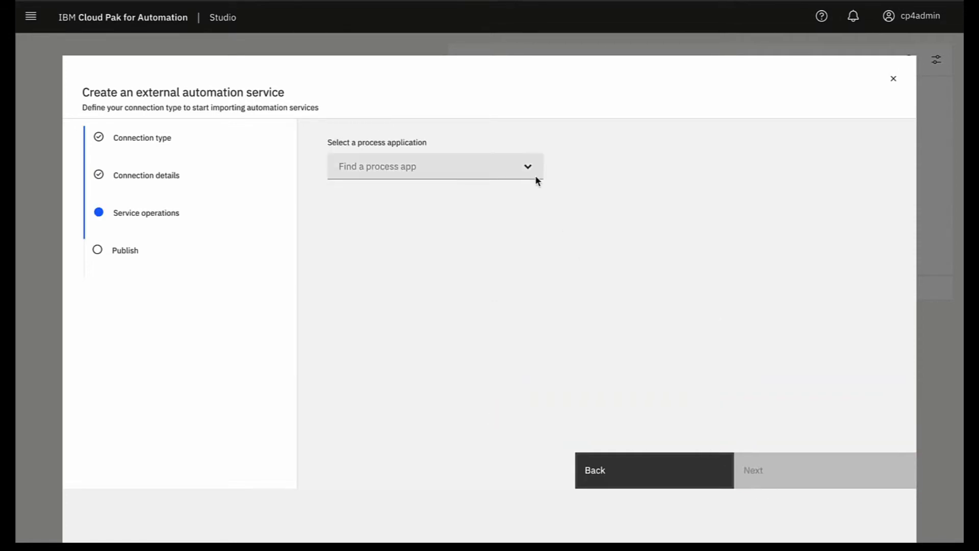
# Step: From the MortgagePA process app, select the Mortgage Open Process and Get Customer ID operations
pyautogui.click(529, 172)
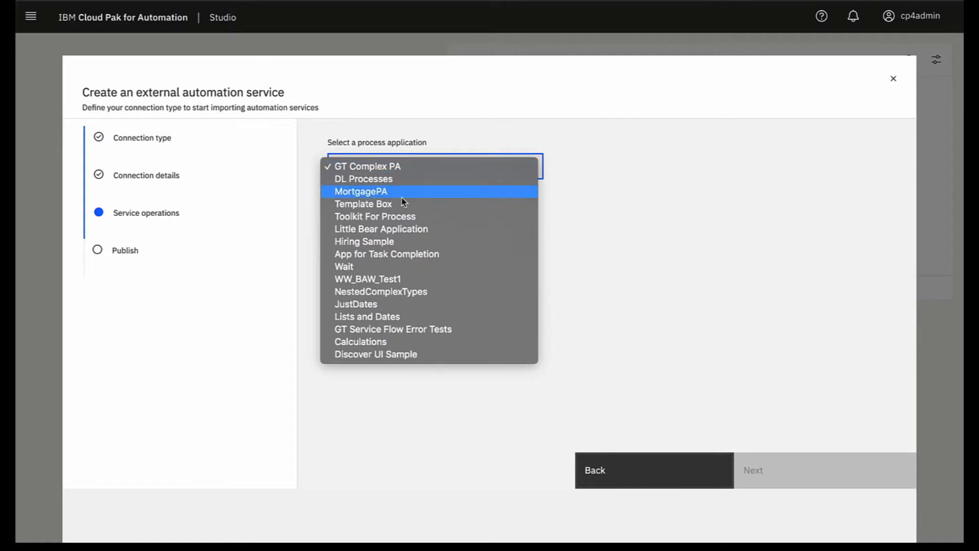
pyautogui.click(383, 192)
pyautogui.click(344, 354)
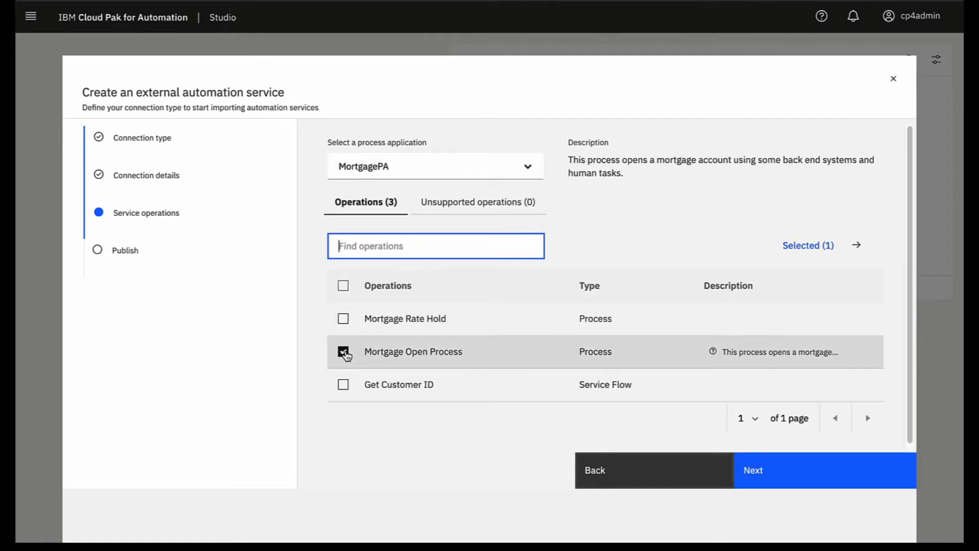
pyautogui.click(345, 386)
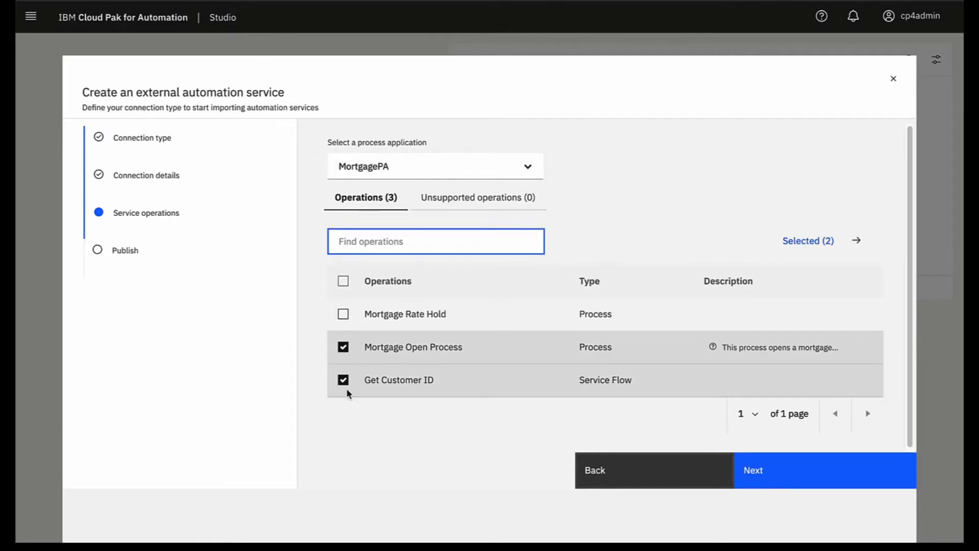
pyautogui.click(761, 477)
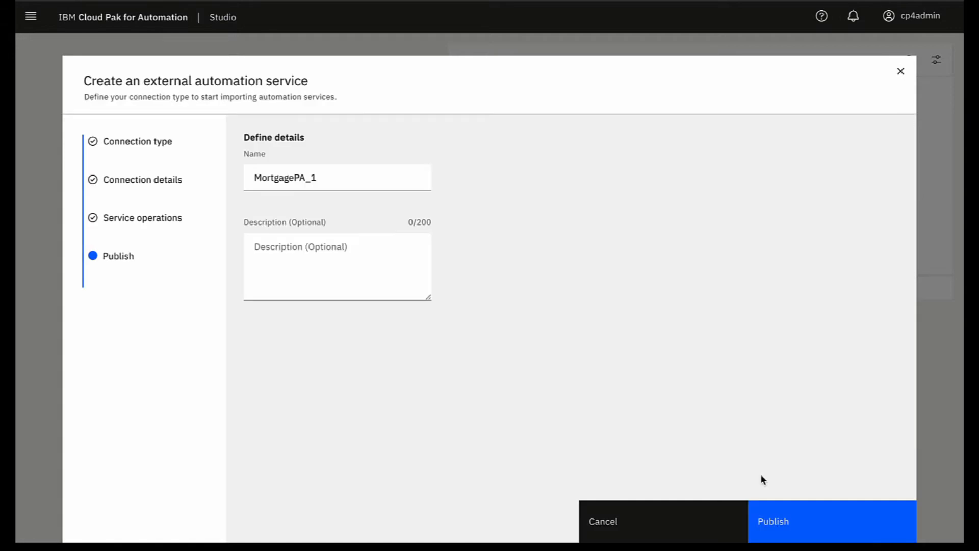
# Step: Publish the service as MortgagePA_ST and view the published automation services list
pyautogui.press('BackSpace')
pyautogui.write('ST')
pyautogui.click(794, 528)
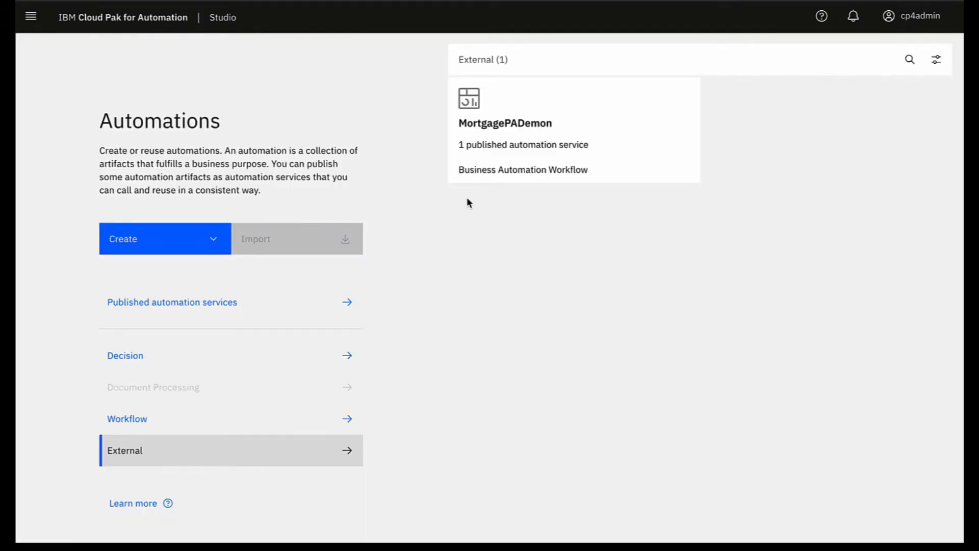
pyautogui.click(210, 313)
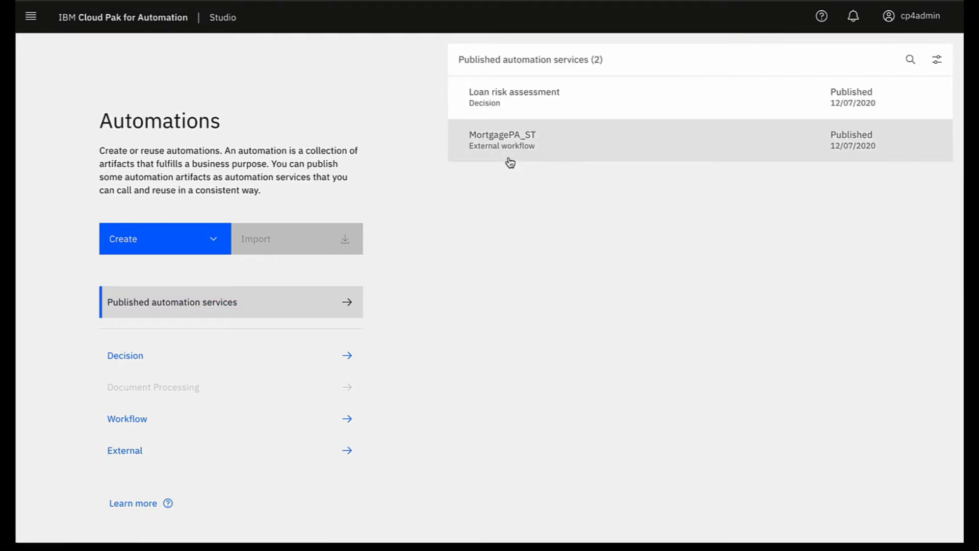
# Step: Open MyMortgageApp from Applications and switch to its Auto Approved page
pyautogui.click(34, 22)
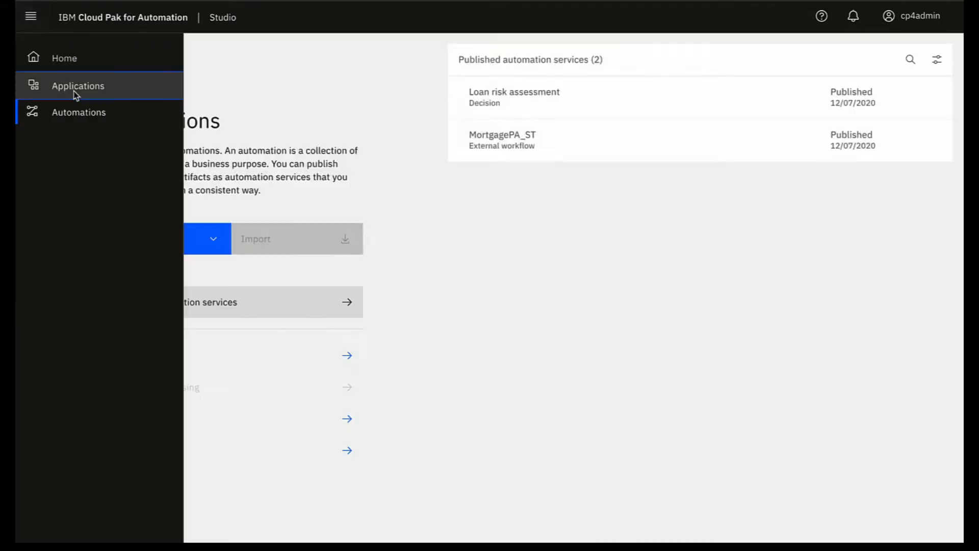
pyautogui.click(76, 92)
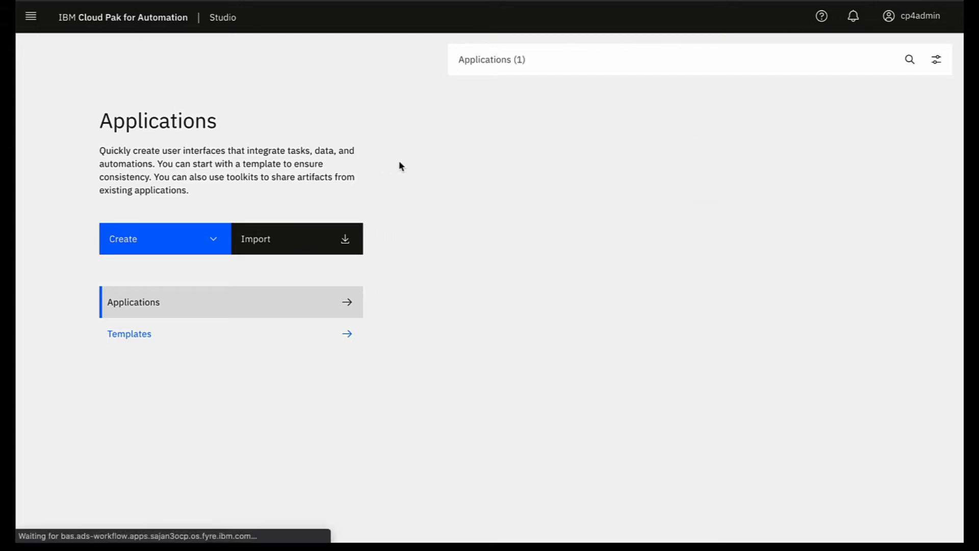
pyautogui.click(681, 176)
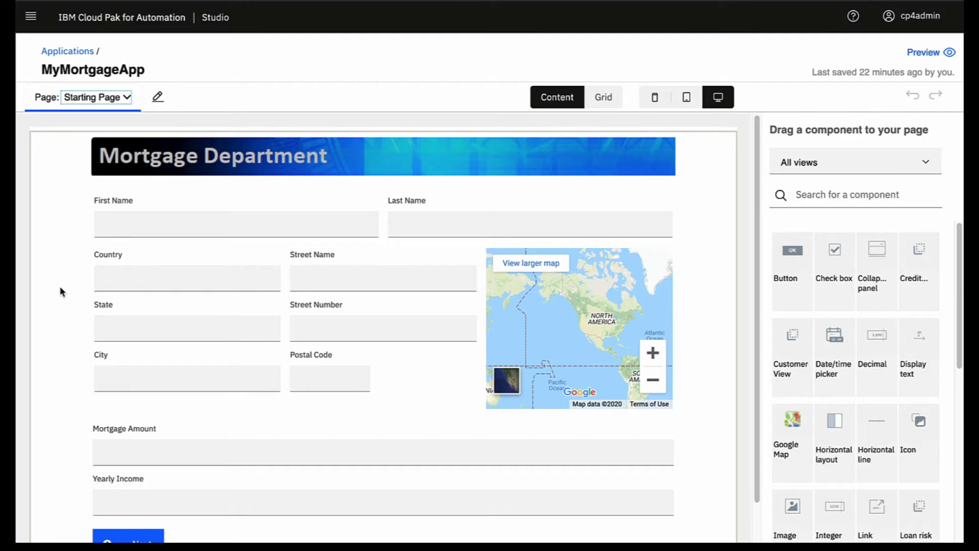
pyautogui.click(128, 101)
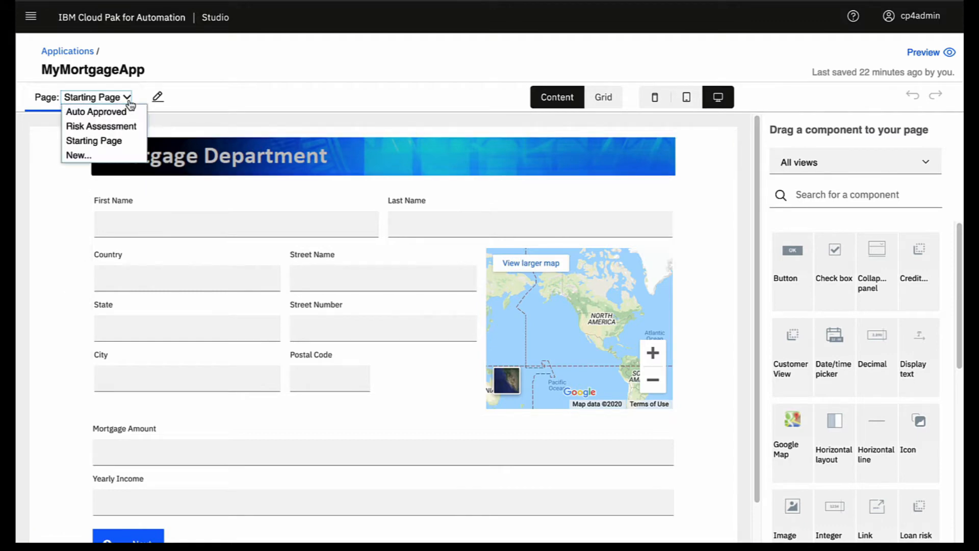
pyautogui.click(124, 111)
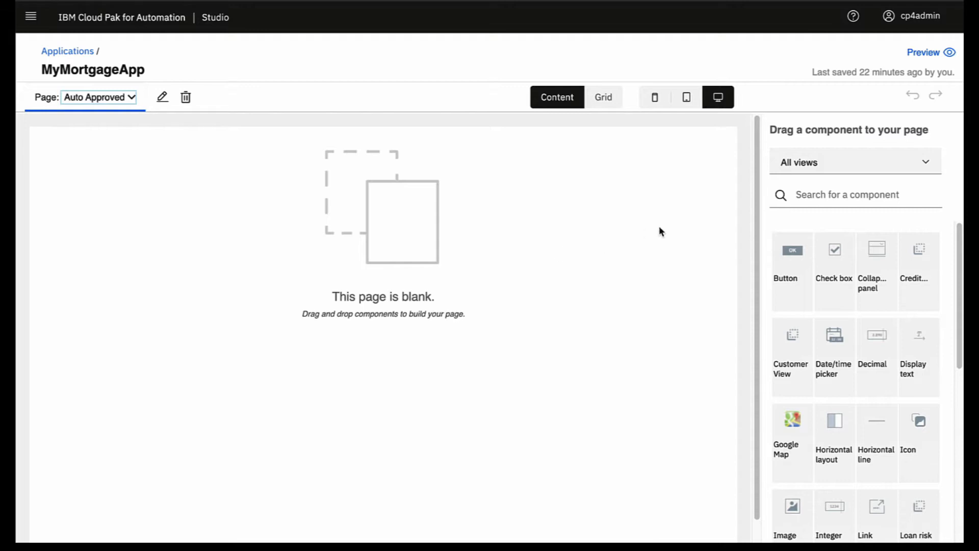
# Step: Place the CreditDept Template banner on the blank Auto Approved page
pyautogui.click(827, 196)
pyautogui.write('cred')
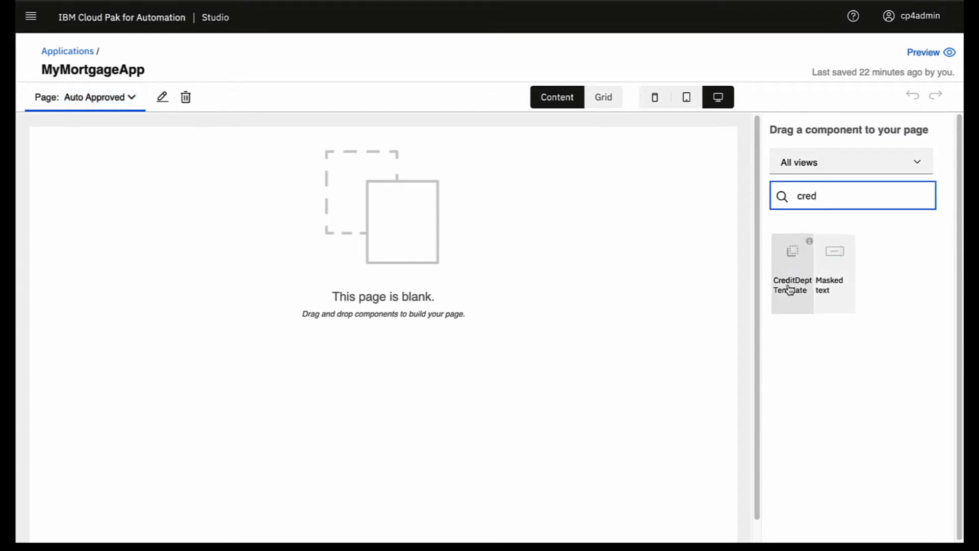
pyautogui.moveTo(789, 290); pyautogui.dragTo(326, 226)
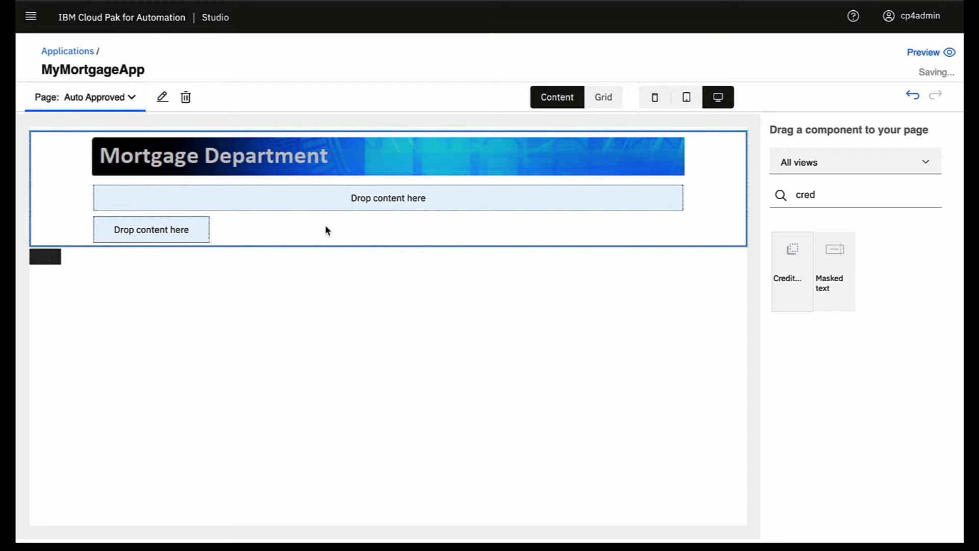
# Step: Add display text 'The mortgage request was approved!' and filter the palette to automation services
pyautogui.click(827, 196)
pyautogui.moveTo(827, 195); pyautogui.dragTo(780, 199)
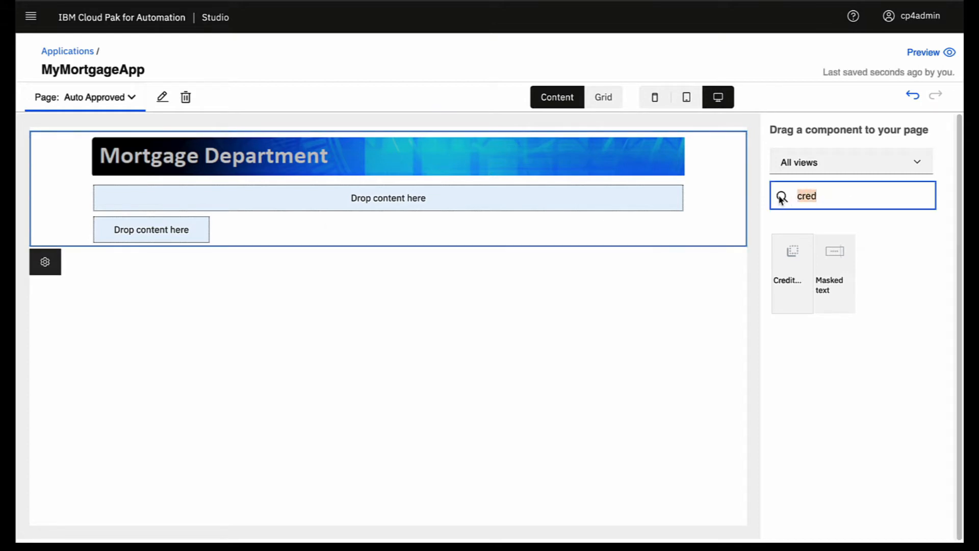
pyautogui.write('dis')
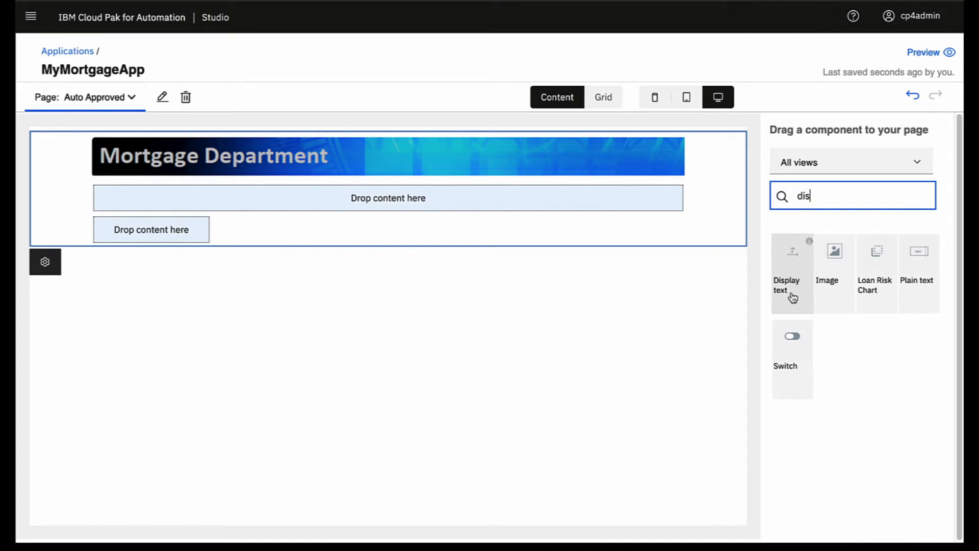
pyautogui.moveTo(793, 298); pyautogui.dragTo(430, 197)
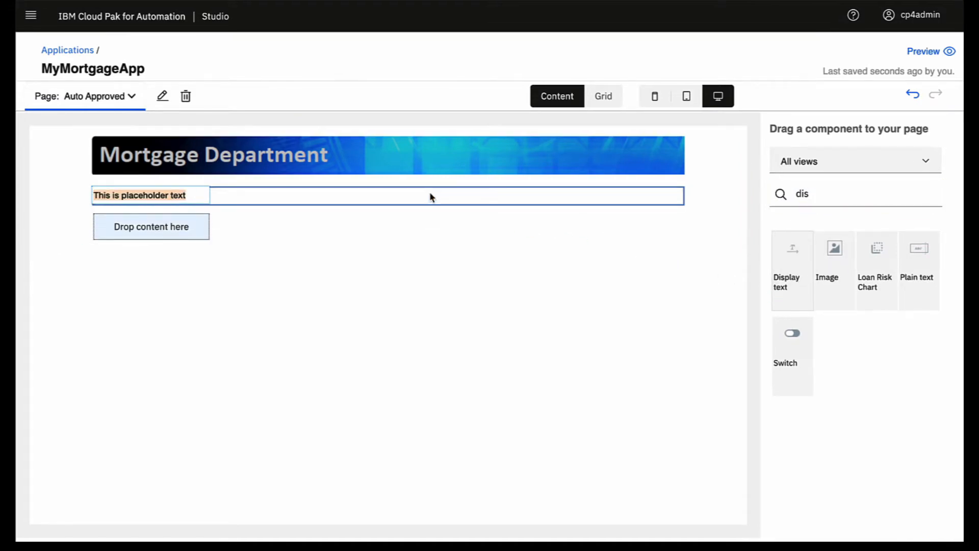
pyautogui.write('The mortgage request was approved!')
pyautogui.click(219, 195)
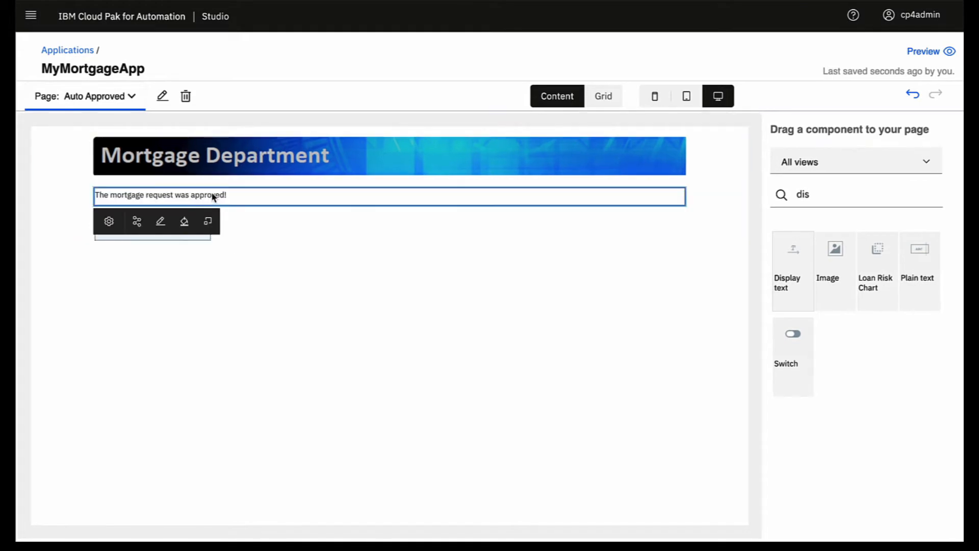
pyautogui.click(208, 221)
pyautogui.click(229, 306)
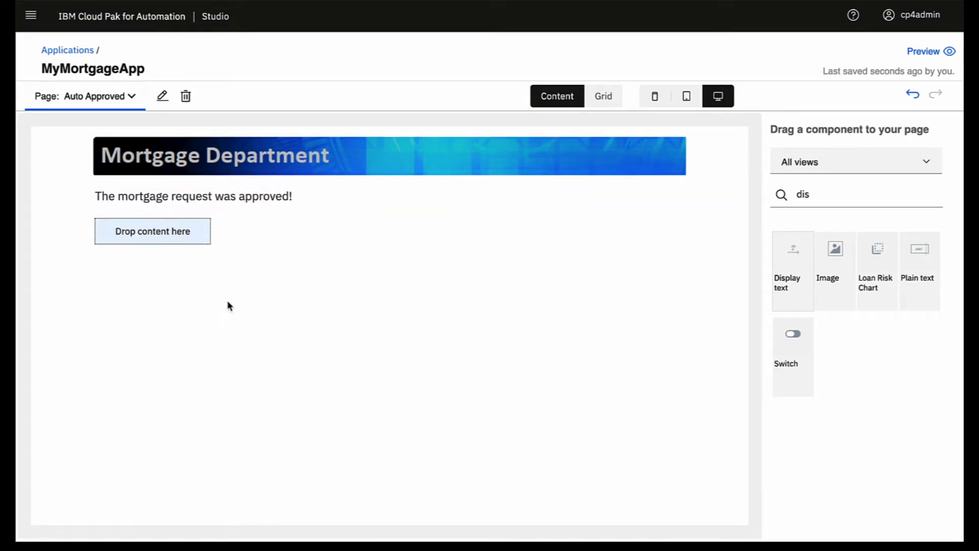
pyautogui.click(872, 161)
pyautogui.click(811, 313)
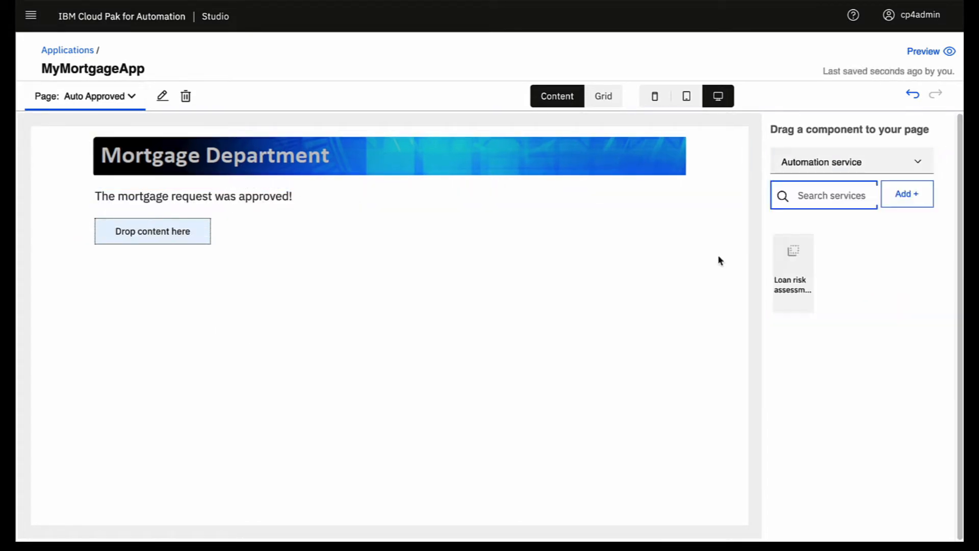
# Step: Add MortgagePA_ST with its Mortgage_Open_Process operation to the app's automation services
pyautogui.click(906, 199)
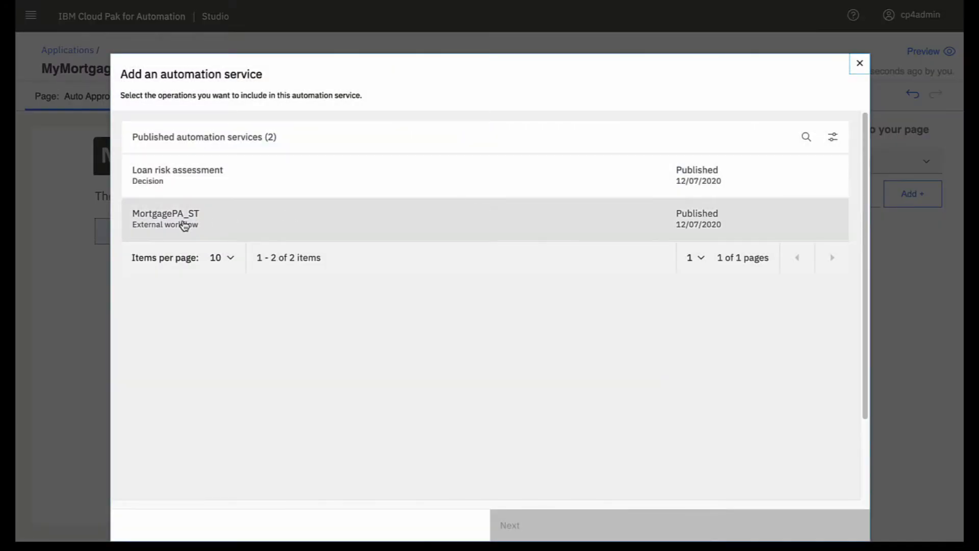
pyautogui.click(185, 224)
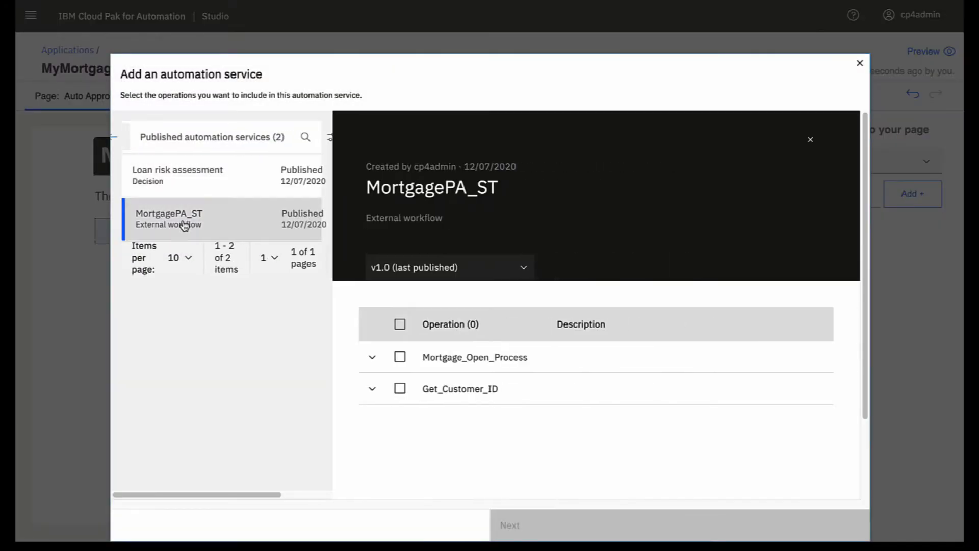
pyautogui.click(400, 357)
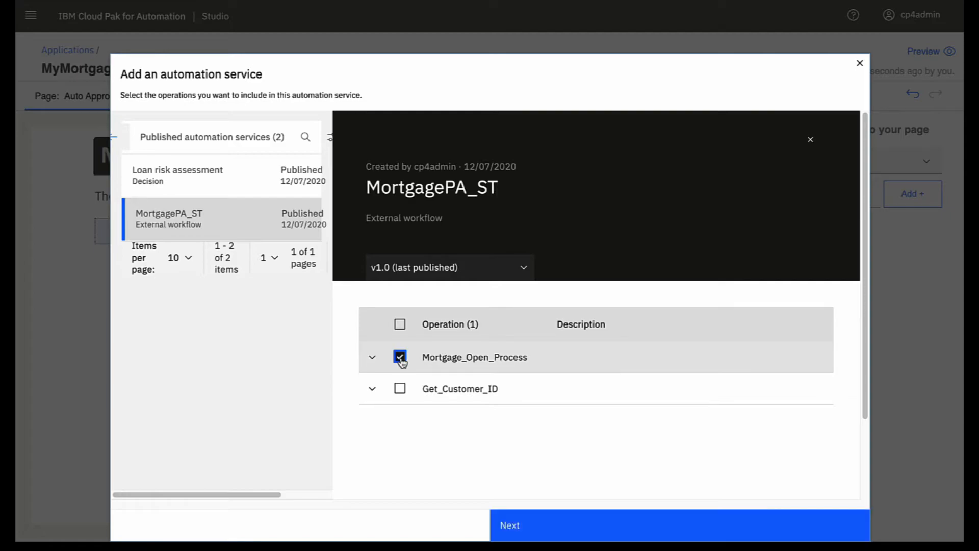
pyautogui.click(509, 524)
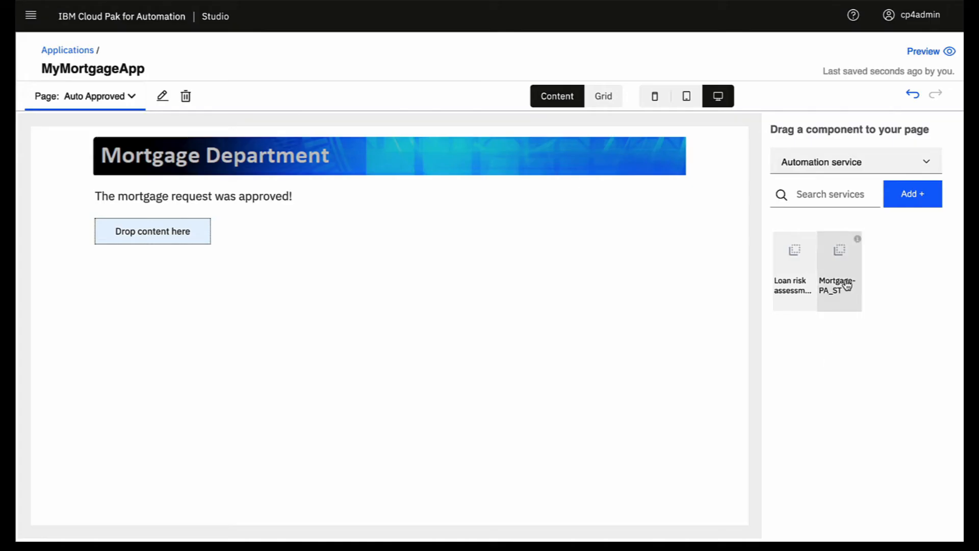
# Step: Drop a Mortgage_Open_Process service call bound to the existing mortgageAmount variable, without a customerID field
pyautogui.moveTo(852, 282); pyautogui.dragTo(194, 229)
pyautogui.click(499, 152)
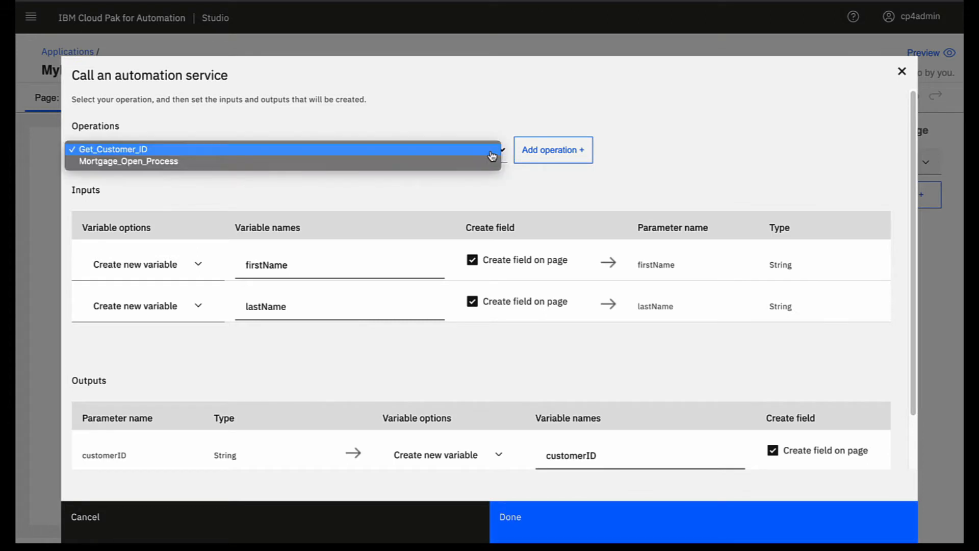
pyautogui.click(484, 161)
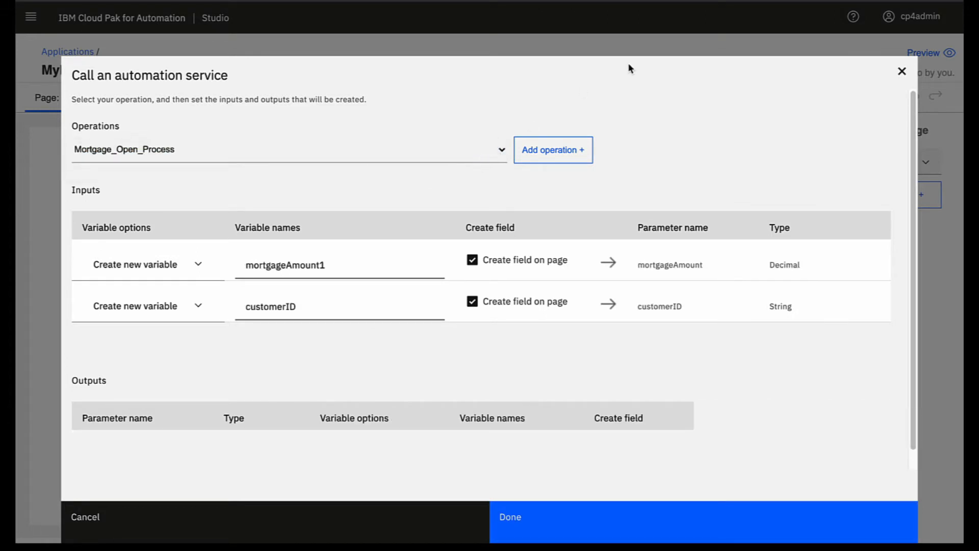
pyautogui.click(201, 264)
pyautogui.click(177, 287)
pyautogui.click(434, 264)
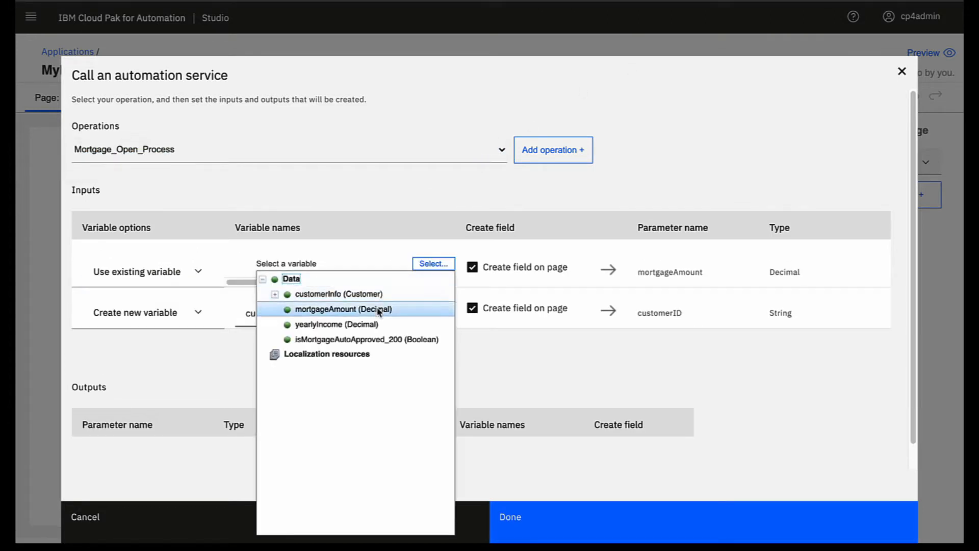
pyautogui.click(362, 309)
pyautogui.click(473, 309)
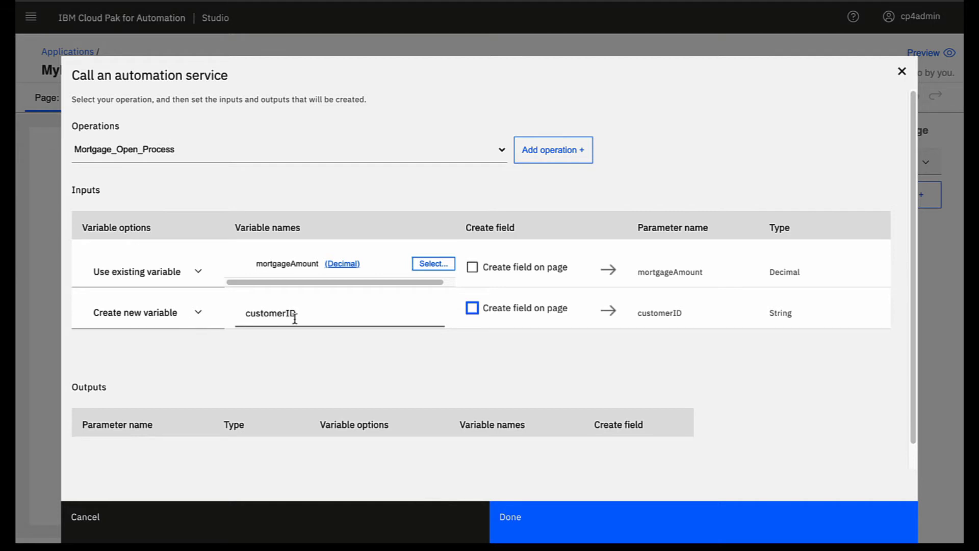
pyautogui.click(525, 527)
pyautogui.click(149, 251)
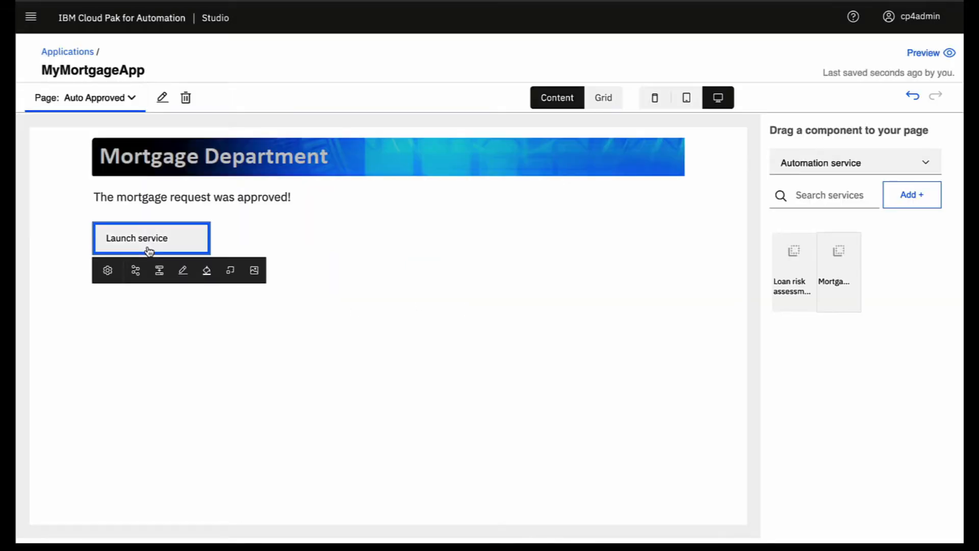
# Step: Relabel the button 'Open account', make it blue, and give it the circled checkmark icon
pyautogui.click(182, 271)
pyautogui.write('Open account')
pyautogui.press('Return')
pyautogui.click(207, 271)
pyautogui.click(231, 314)
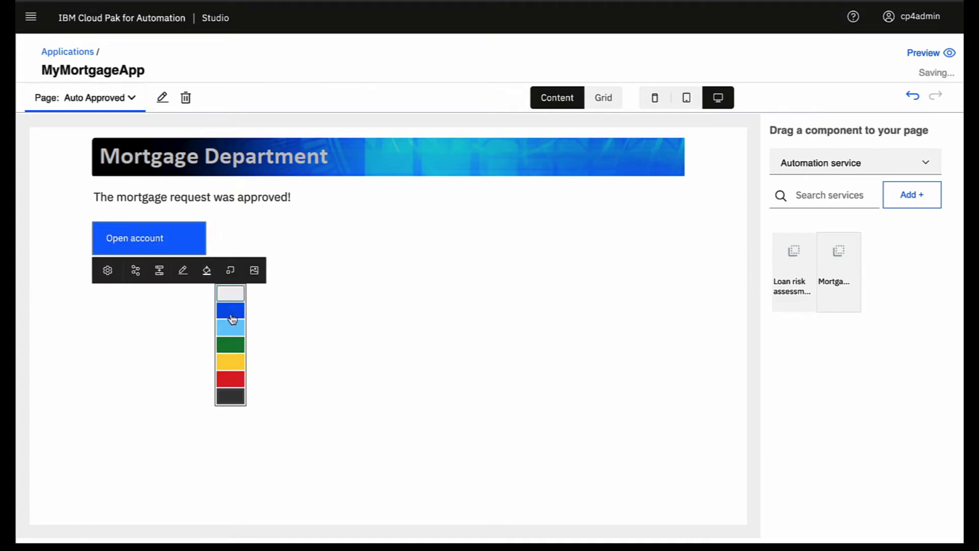
pyautogui.click(181, 248)
pyautogui.click(256, 270)
pyautogui.write('check')
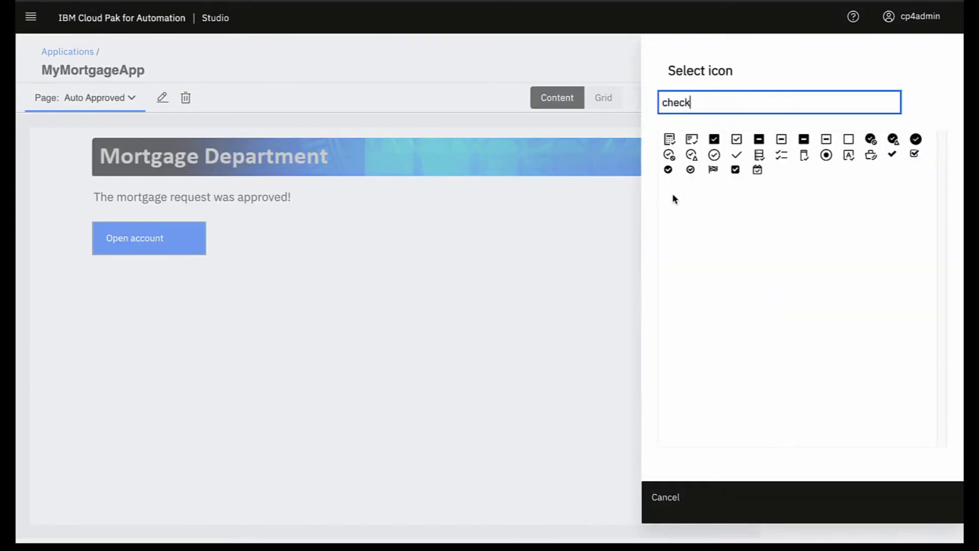
pyautogui.click(716, 156)
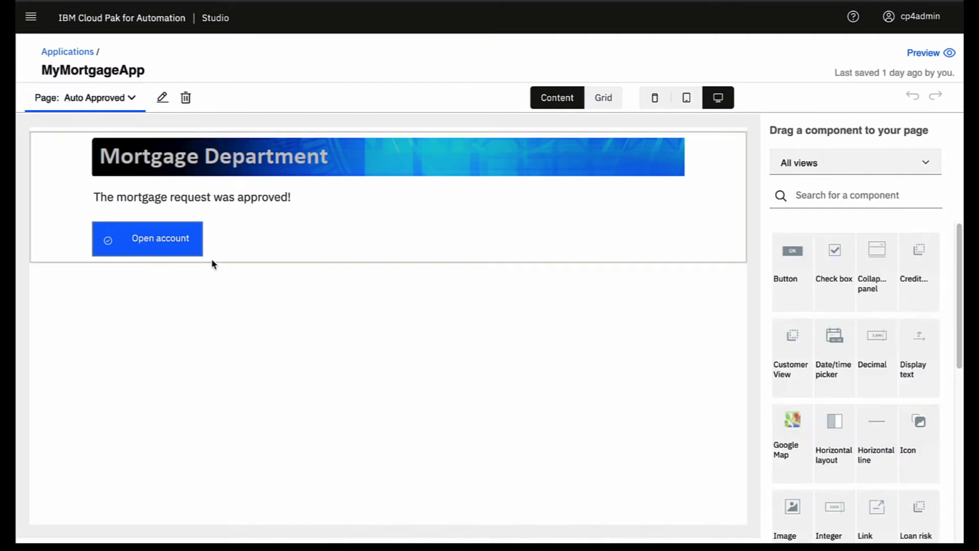
# Step: Set the Open account button's next step to end the application
pyautogui.click(157, 244)
pyautogui.click(161, 275)
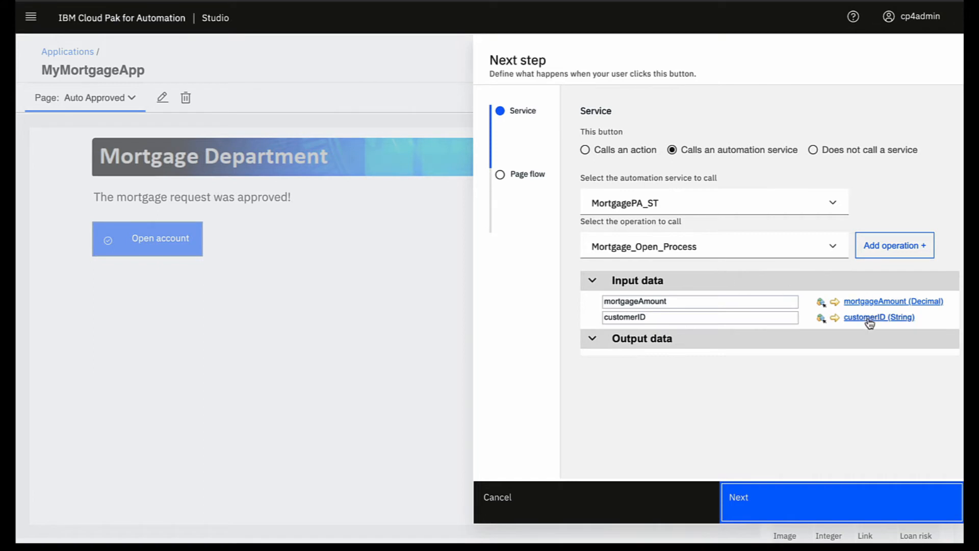
pyautogui.click(765, 504)
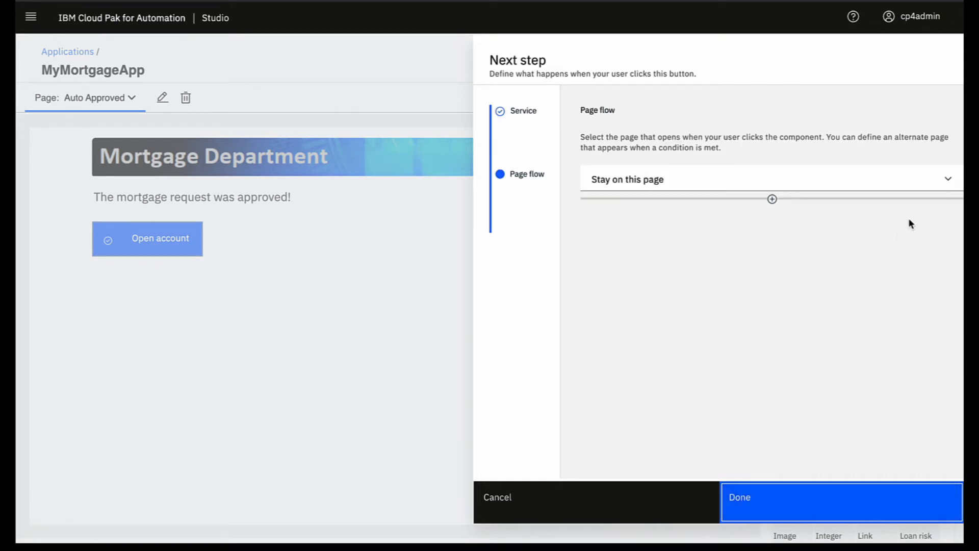
pyautogui.click(949, 180)
pyautogui.click(671, 208)
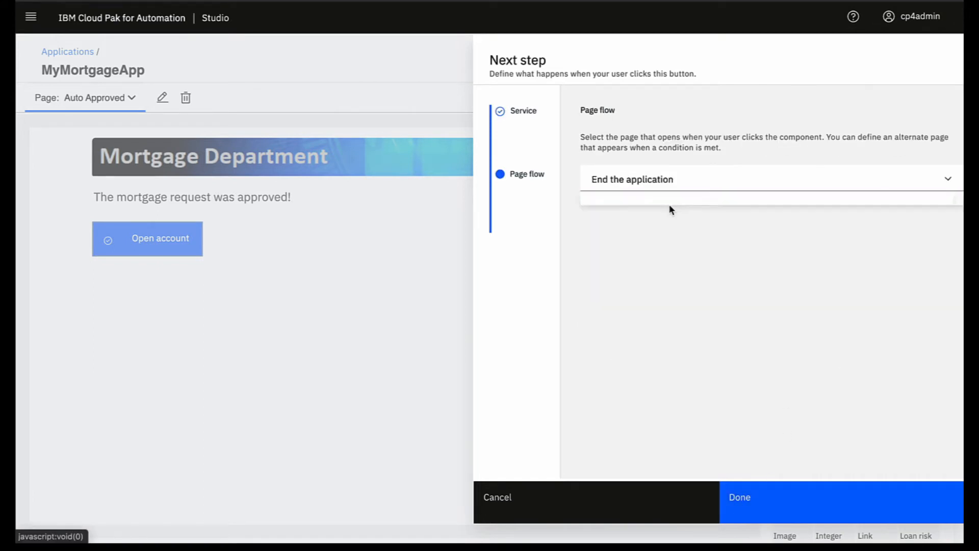
pyautogui.click(763, 507)
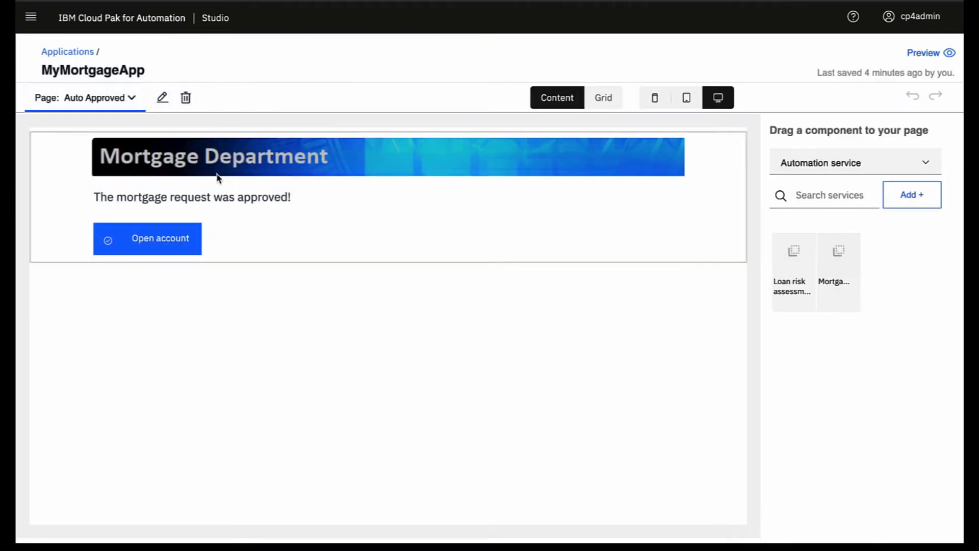
# Step: On the Starting Page, drag MortgagePA_ST from the automation services above the Mortgage Amount field
pyautogui.click(132, 99)
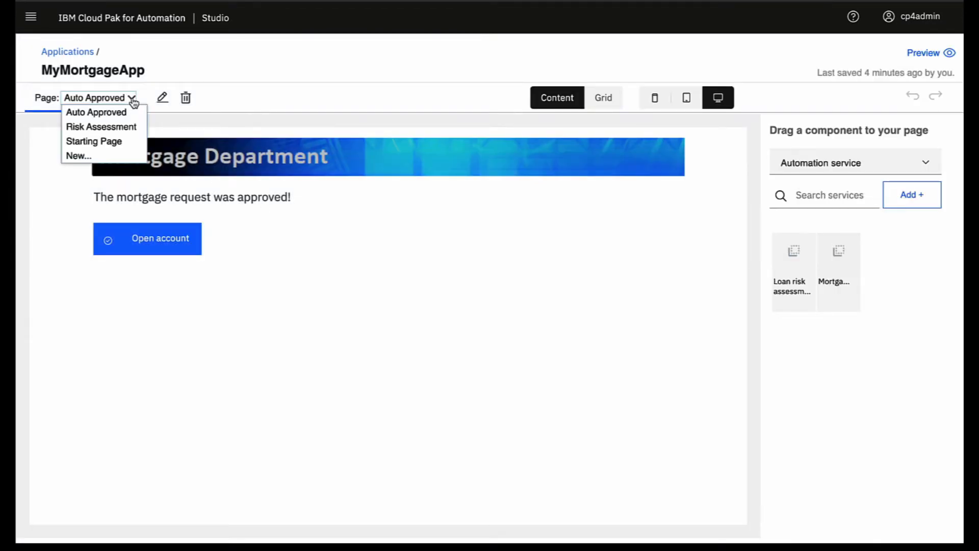
pyautogui.click(114, 143)
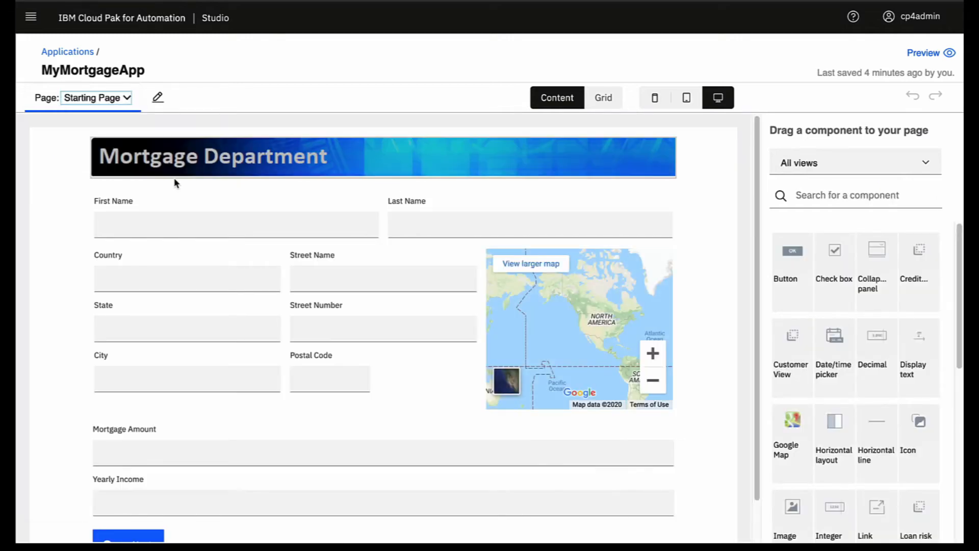
pyautogui.scroll(-1, 234, 218)
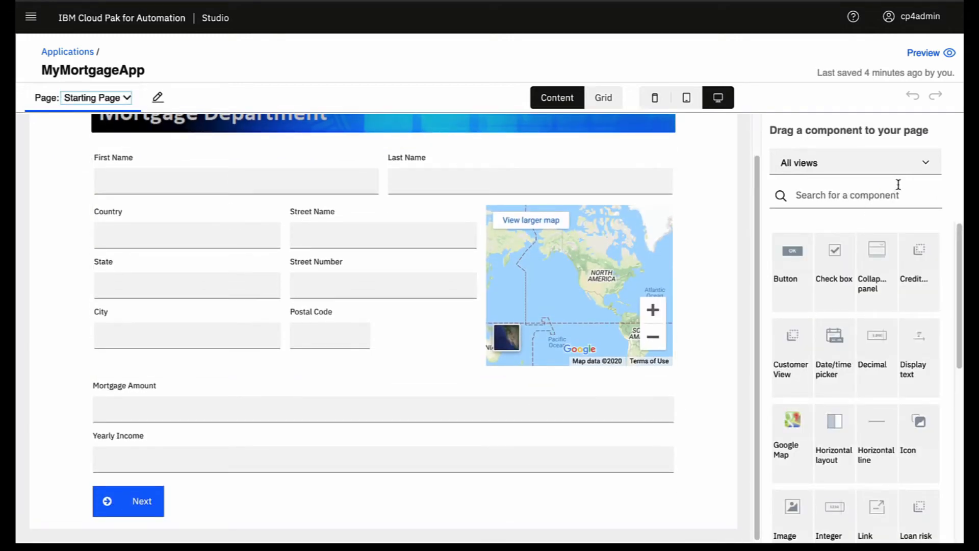
pyautogui.click(930, 170)
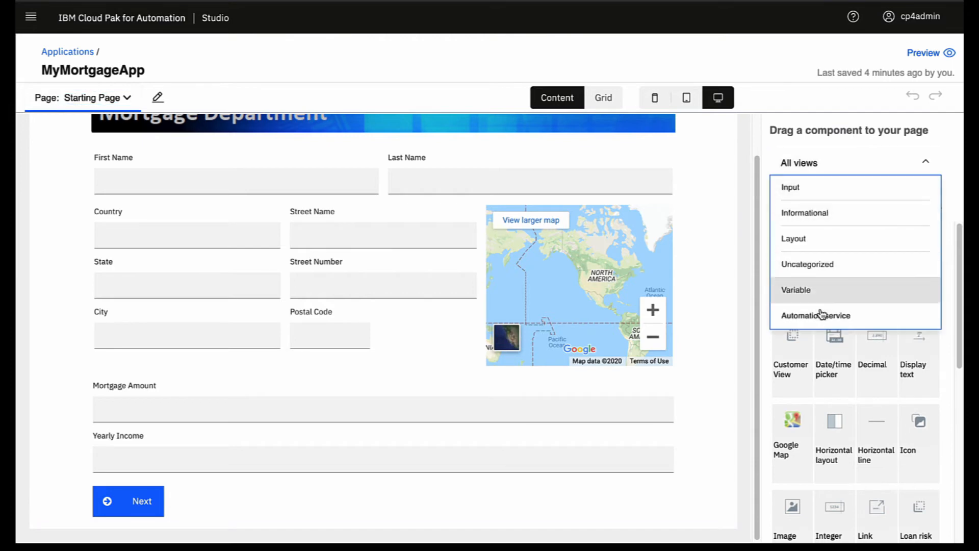
pyautogui.click(790, 315)
pyautogui.moveTo(835, 276); pyautogui.dragTo(255, 345)
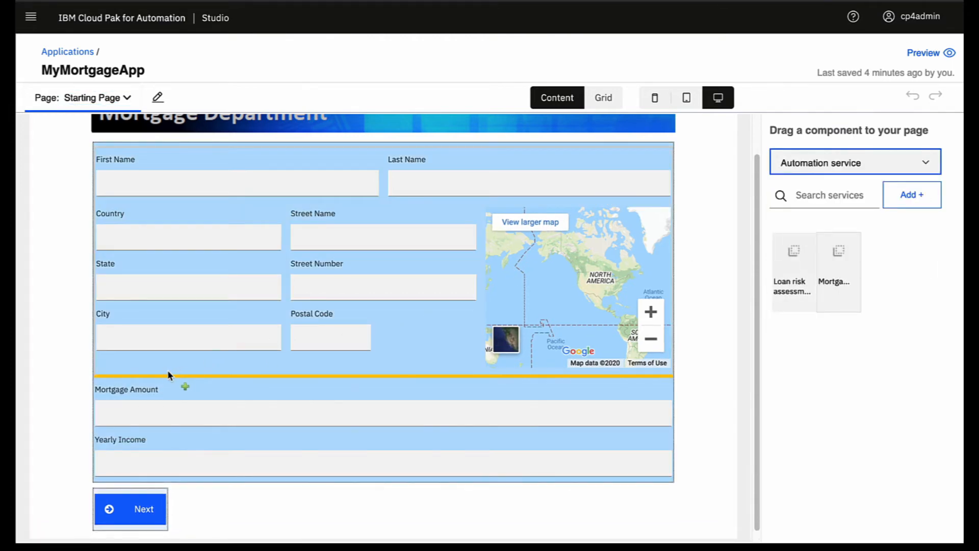
pyautogui.moveTo(168, 371); pyautogui.dragTo(164, 372)
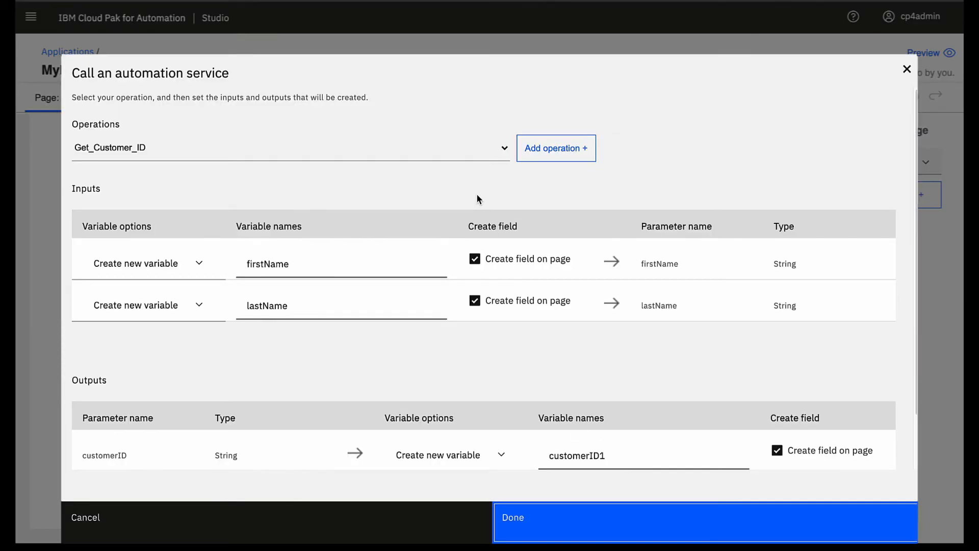
# Step: Map the firstName and lastName inputs to customerInfo.firstName and customerInfo.lastName, without creating page fields
pyautogui.click(476, 261)
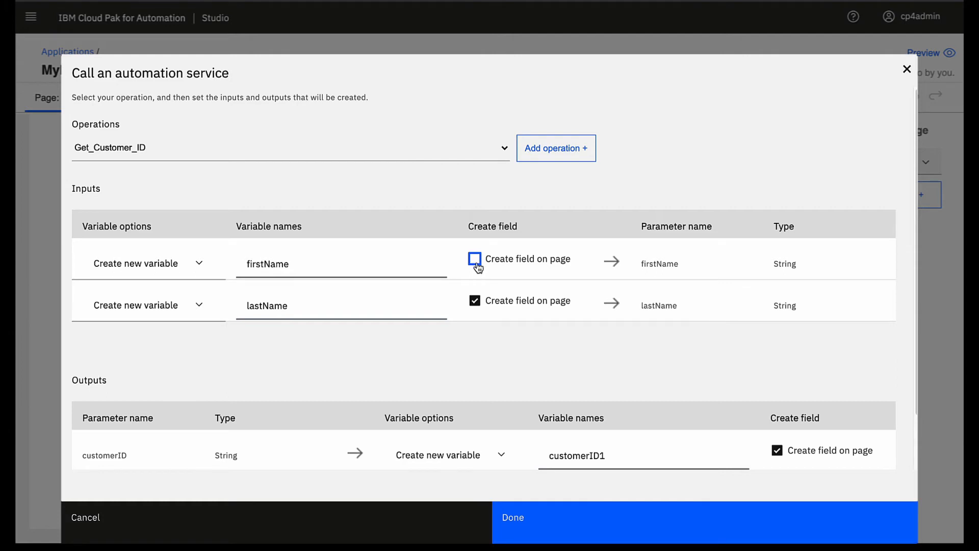
pyautogui.click(476, 302)
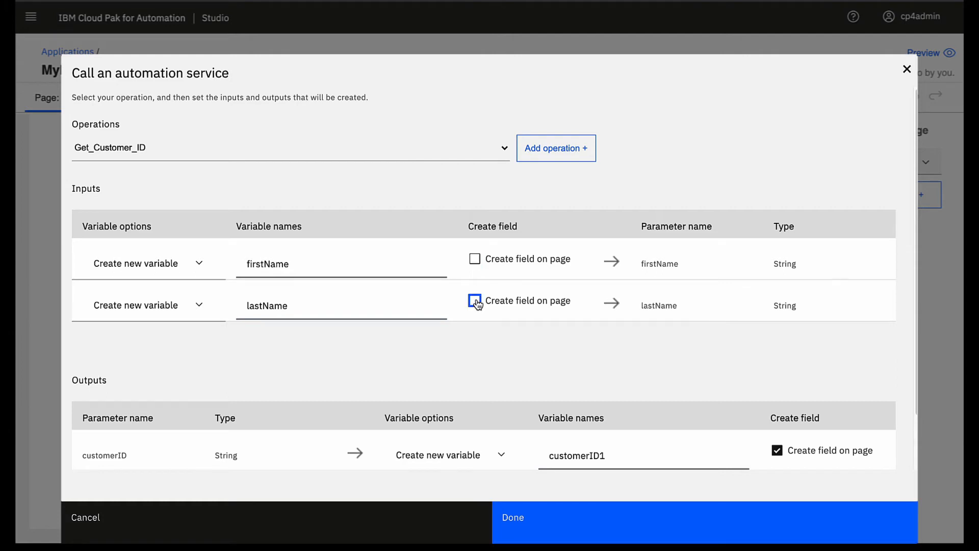
pyautogui.click(198, 264)
pyautogui.click(180, 295)
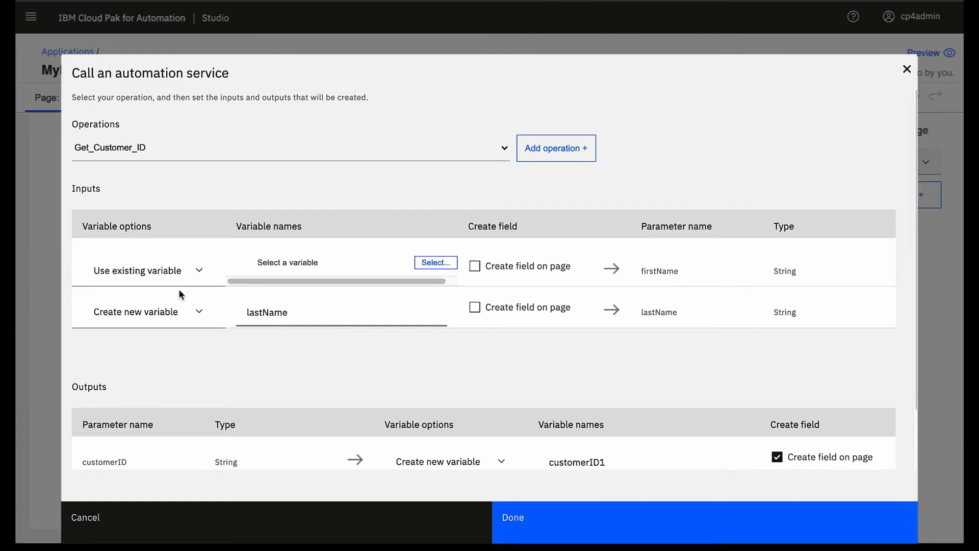
pyautogui.click(435, 263)
pyautogui.click(277, 293)
pyautogui.click(332, 308)
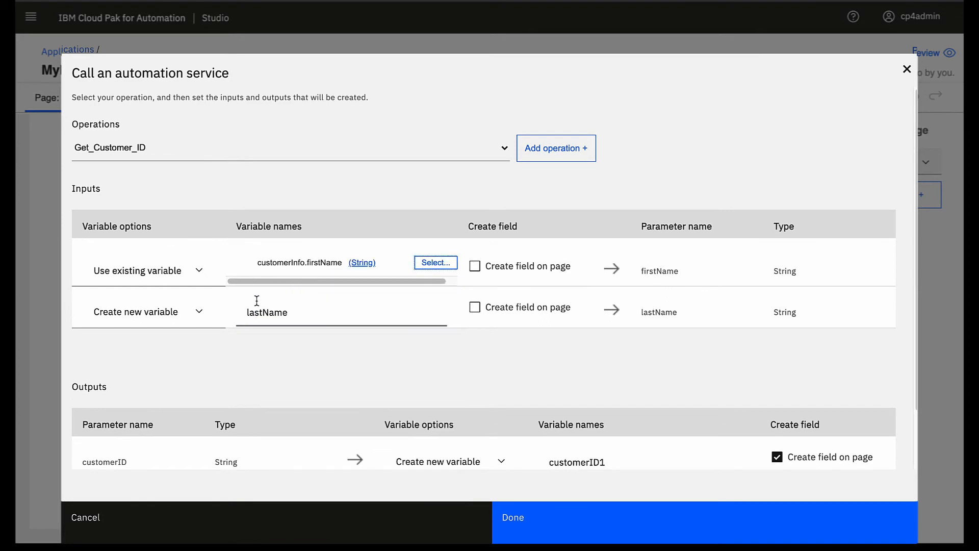
pyautogui.click(198, 312)
pyautogui.click(192, 339)
pyautogui.click(435, 310)
pyautogui.click(276, 62)
pyautogui.click(314, 82)
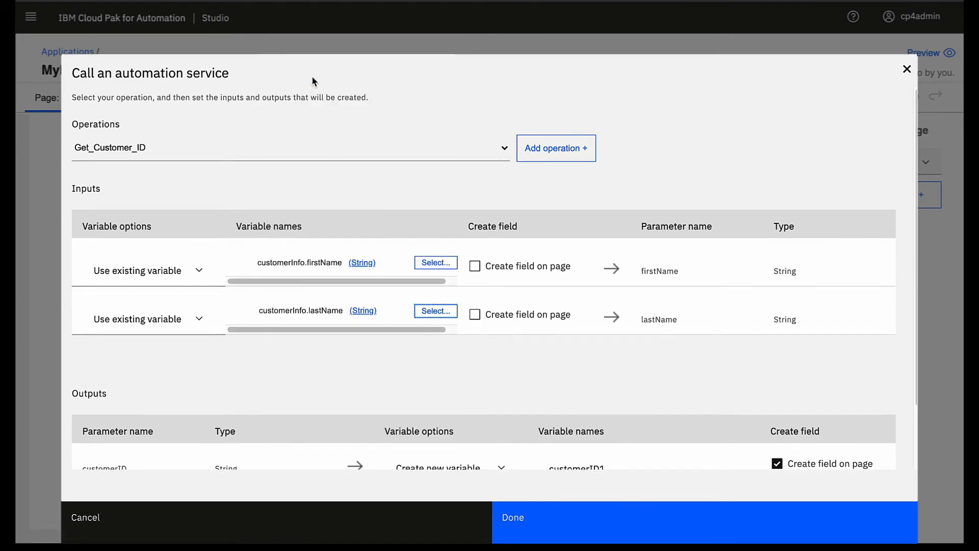
# Step: Store the service output in the existing customerID variable and finish the service call
pyautogui.scroll(-2, 417, 362)
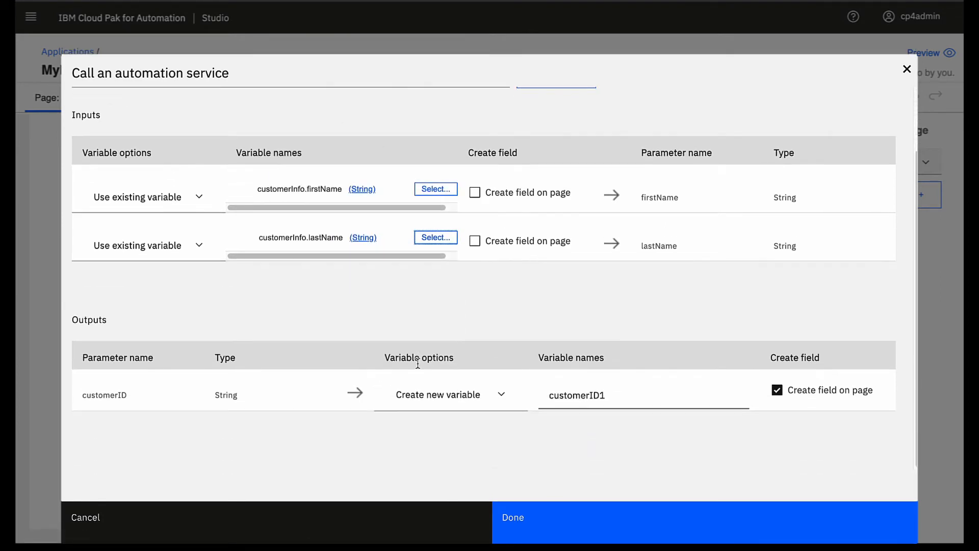
pyautogui.click(500, 401)
pyautogui.click(478, 414)
pyautogui.click(738, 394)
pyautogui.click(653, 205)
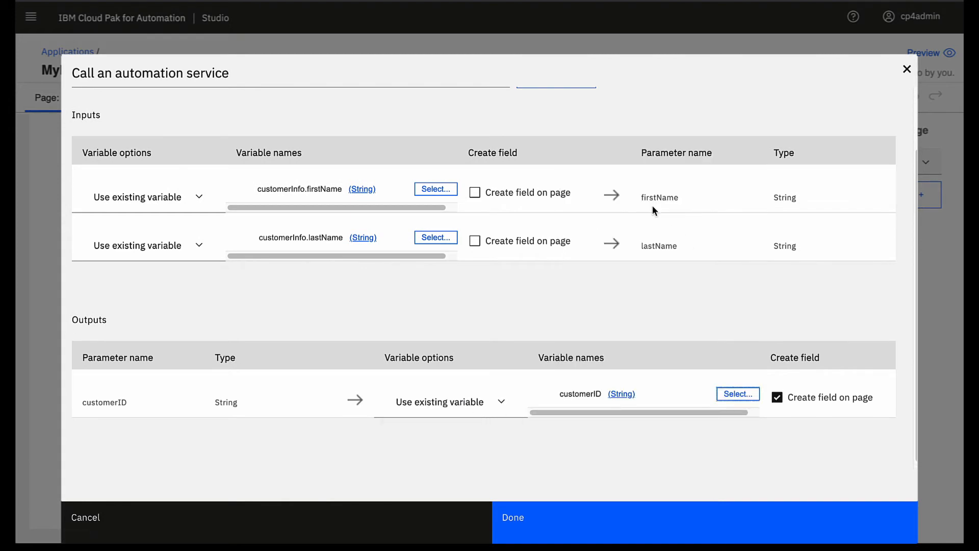
pyautogui.click(580, 521)
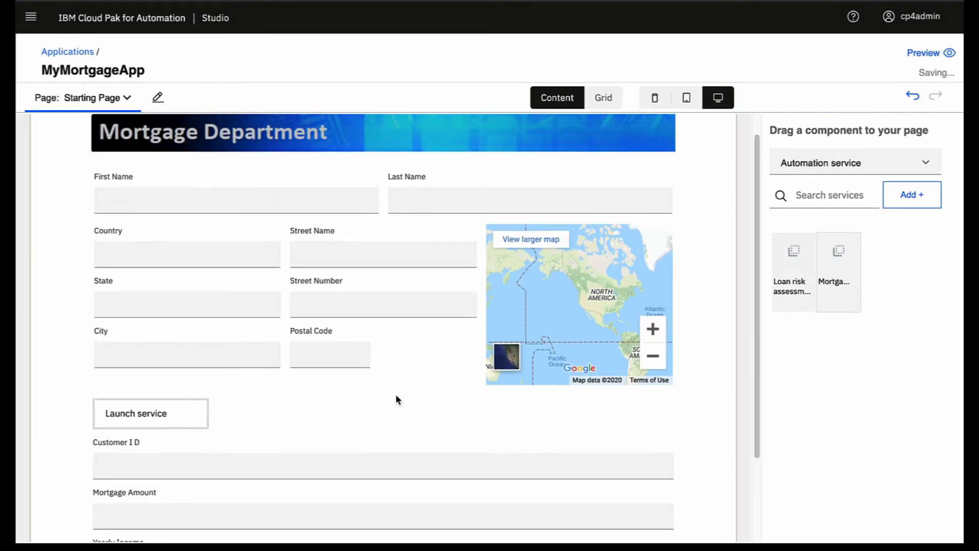
# Step: Relabel the Launch service button as 'Customer lookup'
pyautogui.scroll(-3, 395, 394)
pyautogui.doubleClick(147, 309)
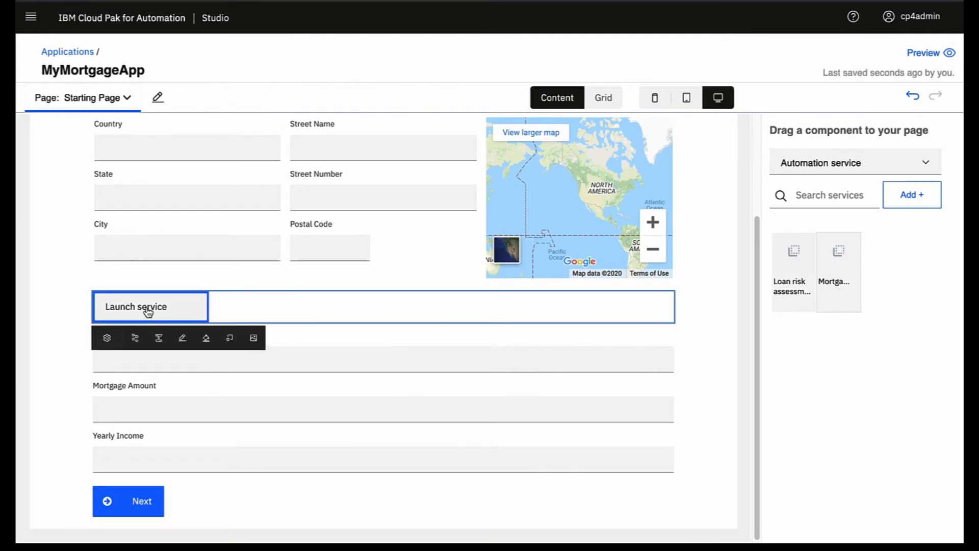
pyautogui.write('Customer lookup')
pyautogui.press('Return')
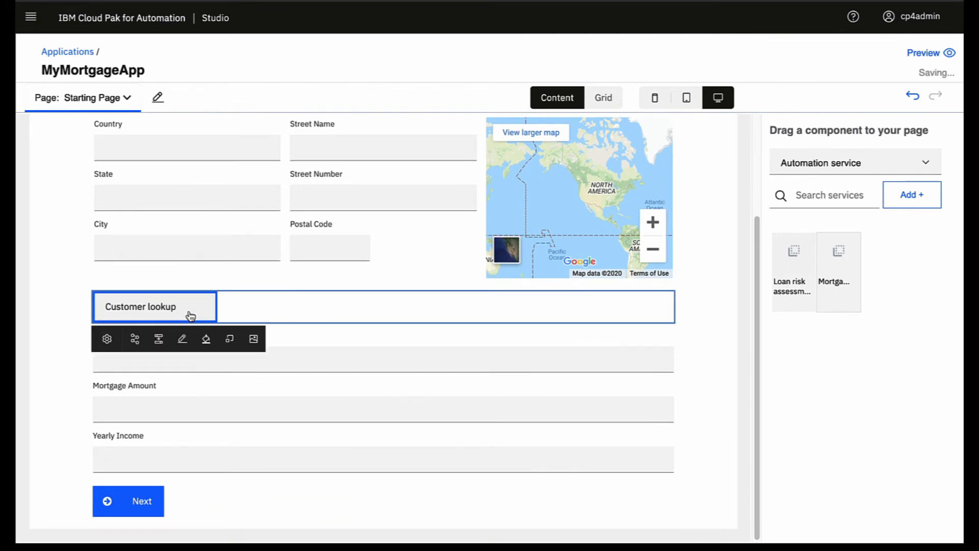
# Step: Fill the Customer lookup button blue and give it a magnifier search icon
pyautogui.click(206, 339)
pyautogui.click(230, 380)
pyautogui.click(197, 310)
pyautogui.click(253, 340)
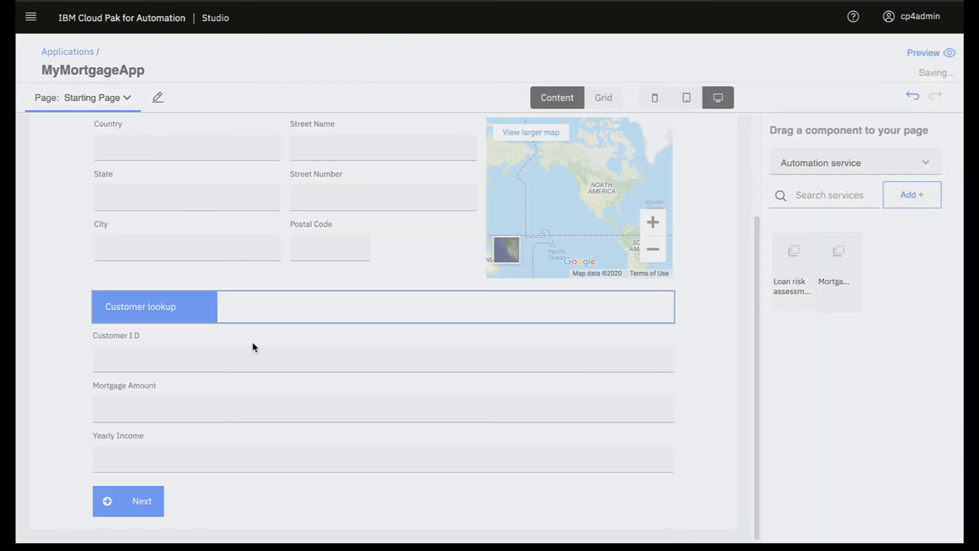
pyautogui.click(778, 103)
pyautogui.write('searc')
pyautogui.click(776, 141)
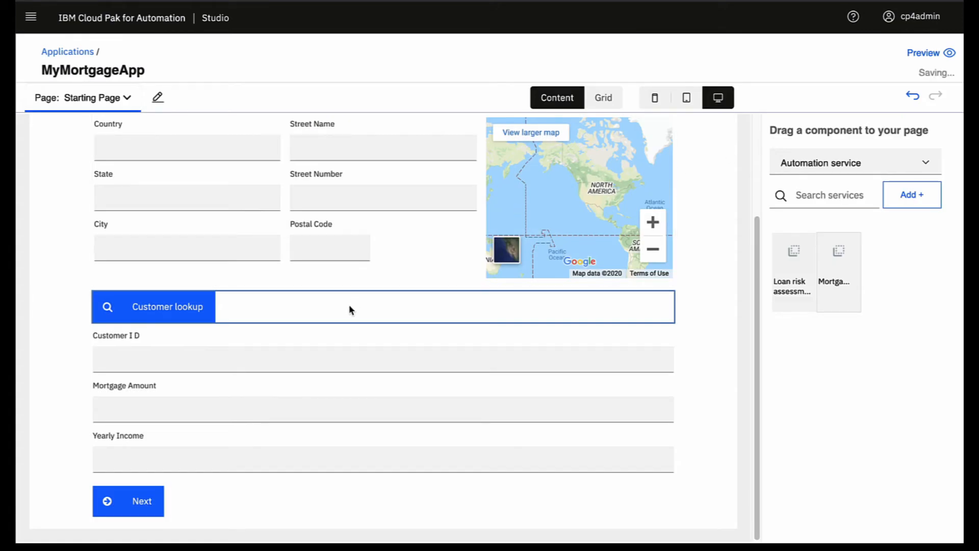
pyautogui.scroll(3, 435, 239)
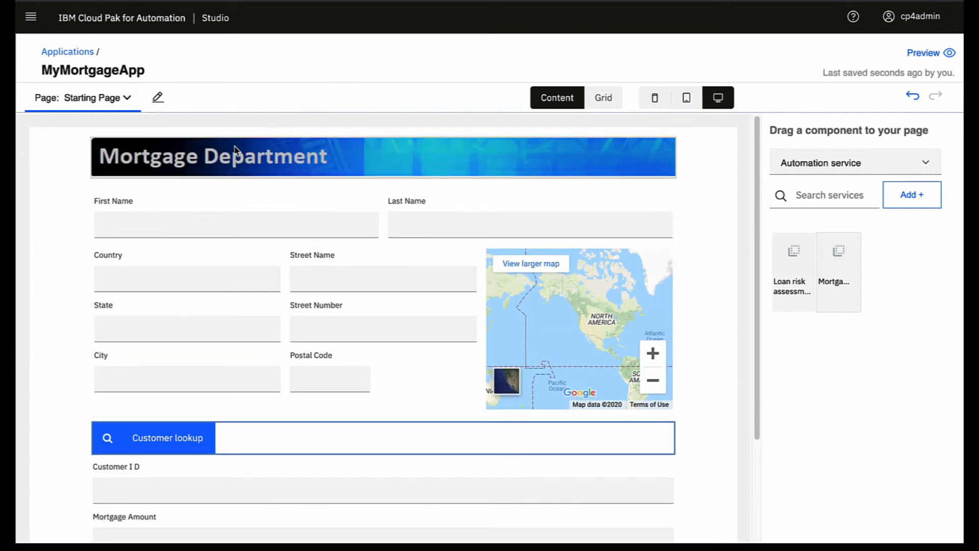
# Step: On the Risk Assessment page, place the CreditDept Template as the Mortgage Department header
pyautogui.click(128, 99)
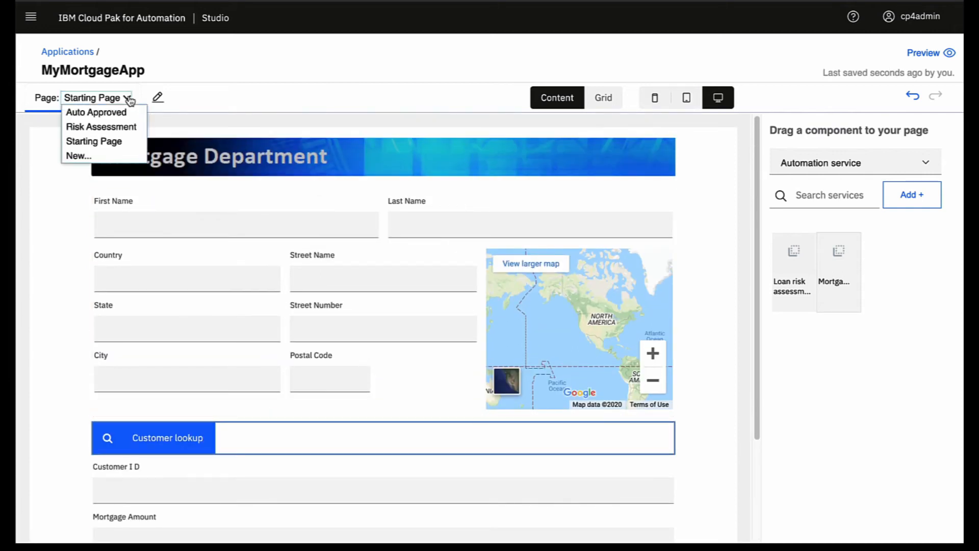
pyautogui.click(119, 129)
pyautogui.click(832, 197)
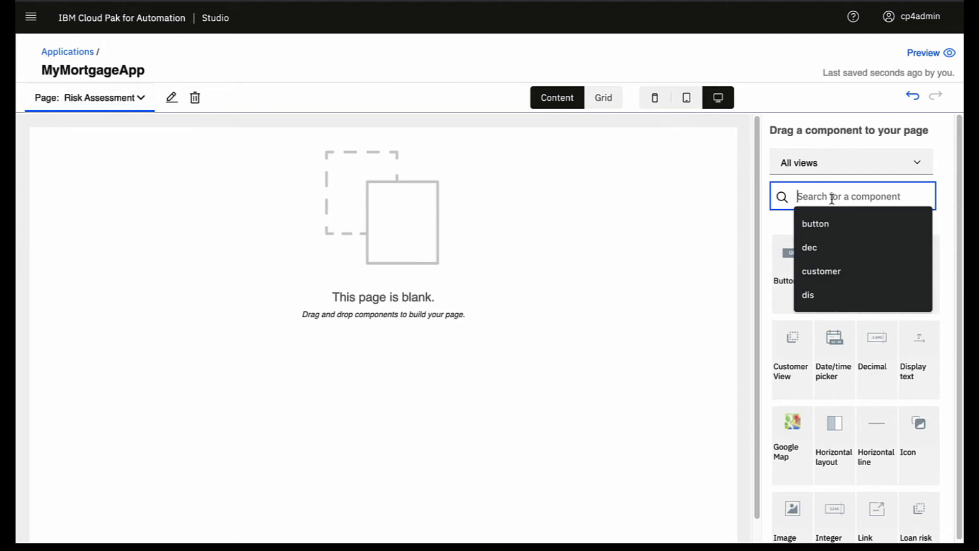
pyautogui.write('cred')
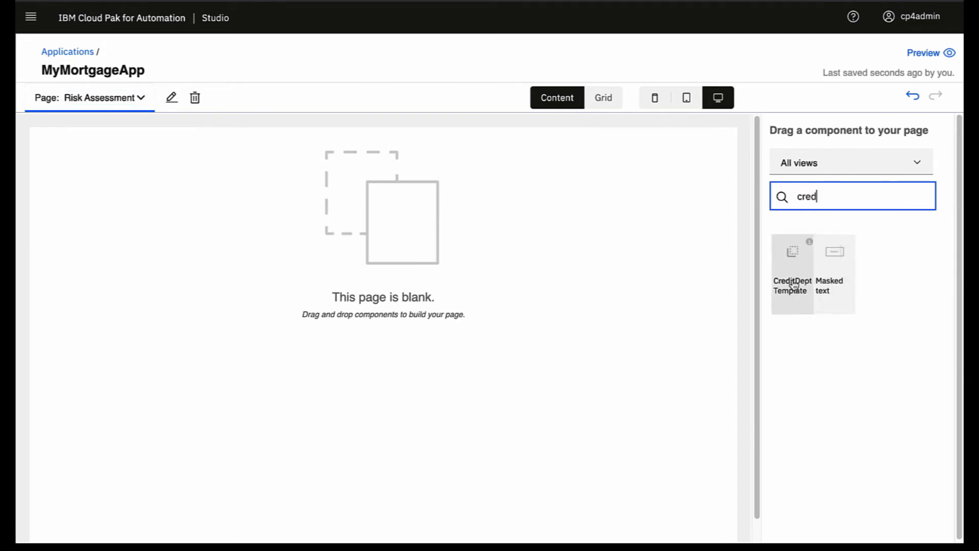
pyautogui.moveTo(794, 283); pyautogui.dragTo(391, 204)
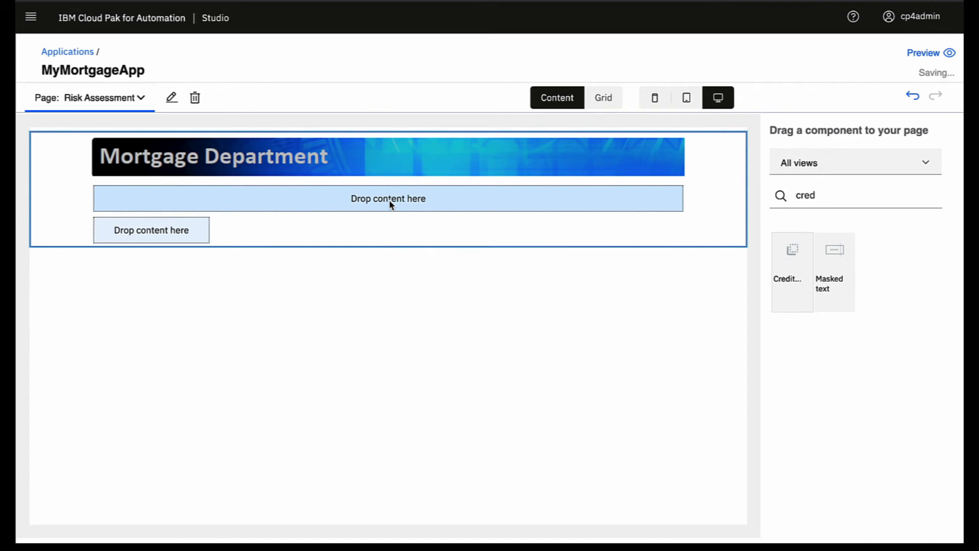
# Step: Drop the Loan Risk Chart into the template's upper area
pyautogui.doubleClick(767, 197)
pyautogui.press('BackSpace')
pyautogui.write('l')
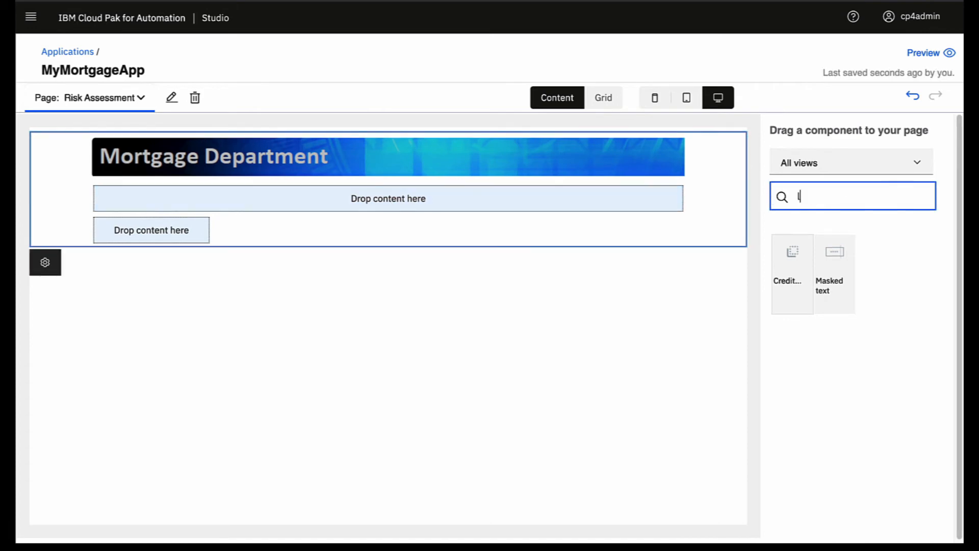
pyautogui.write('oan')
pyautogui.moveTo(824, 291); pyautogui.dragTo(456, 197)
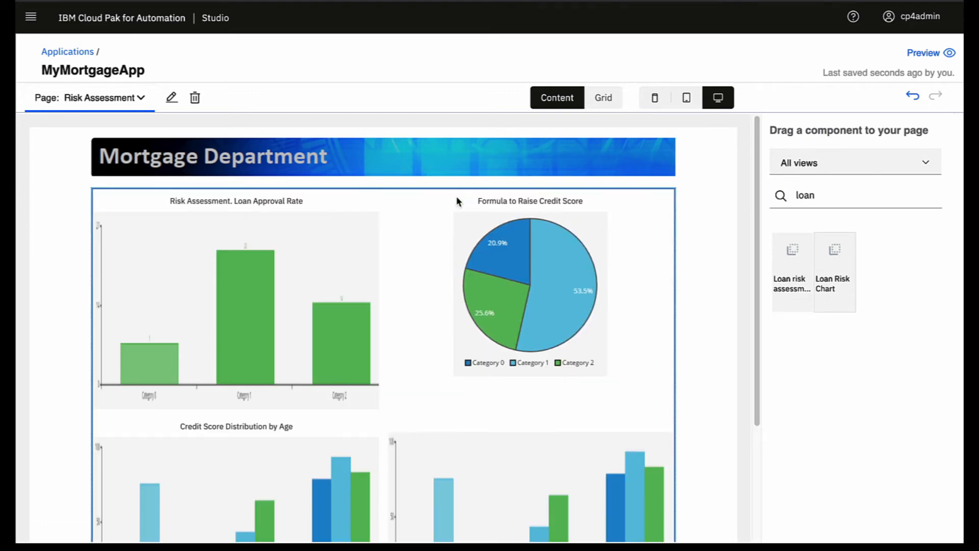
pyautogui.scroll(-5, 457, 200)
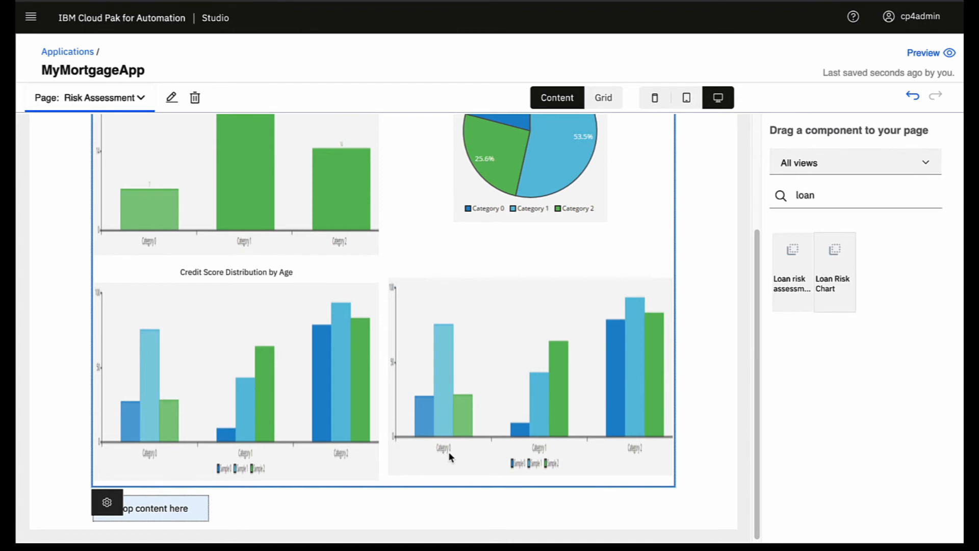
pyautogui.click(926, 163)
# Step: Add the Mortgage automation service below the charts using the Mortgage_Open_Process operation
pyautogui.click(837, 317)
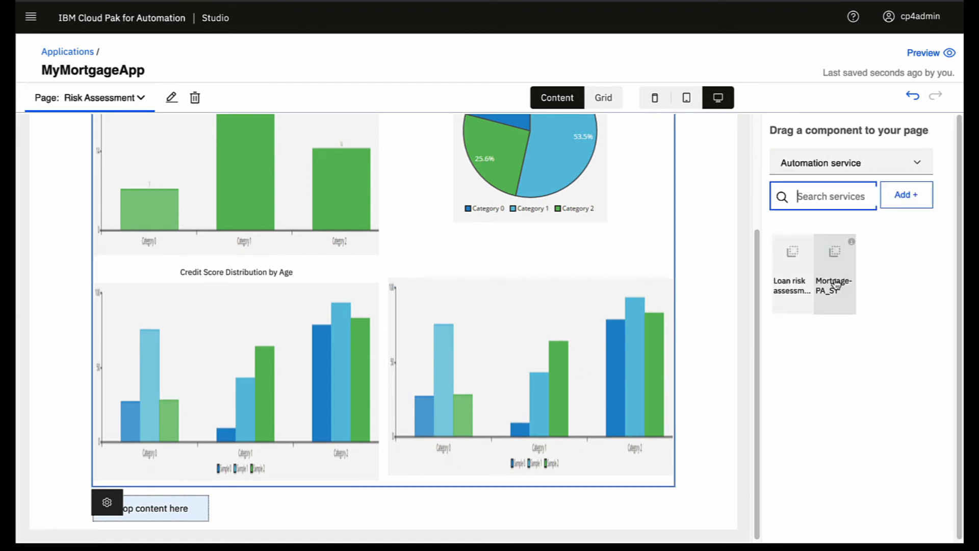
pyautogui.moveTo(835, 285); pyautogui.dragTo(392, 334)
pyautogui.moveTo(187, 448); pyautogui.dragTo(159, 515)
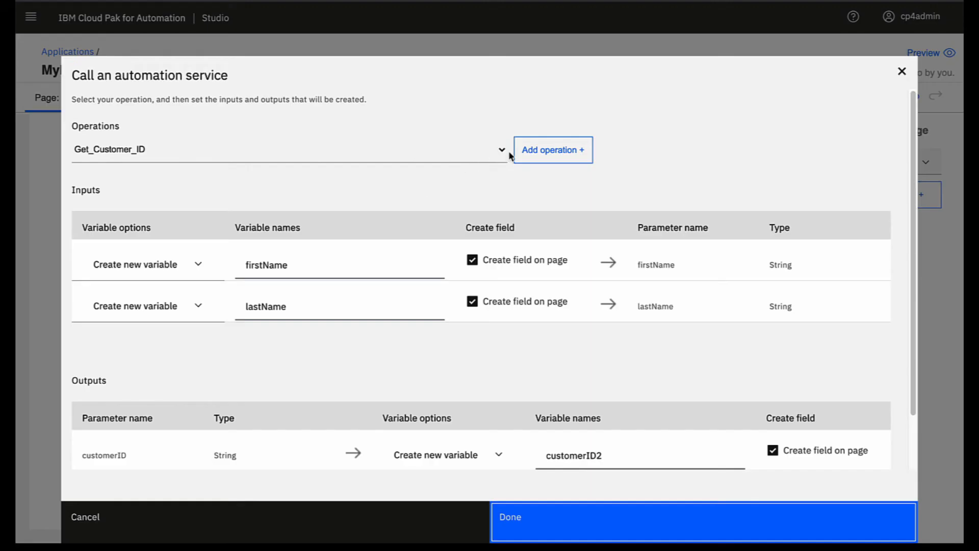
pyautogui.click(508, 155)
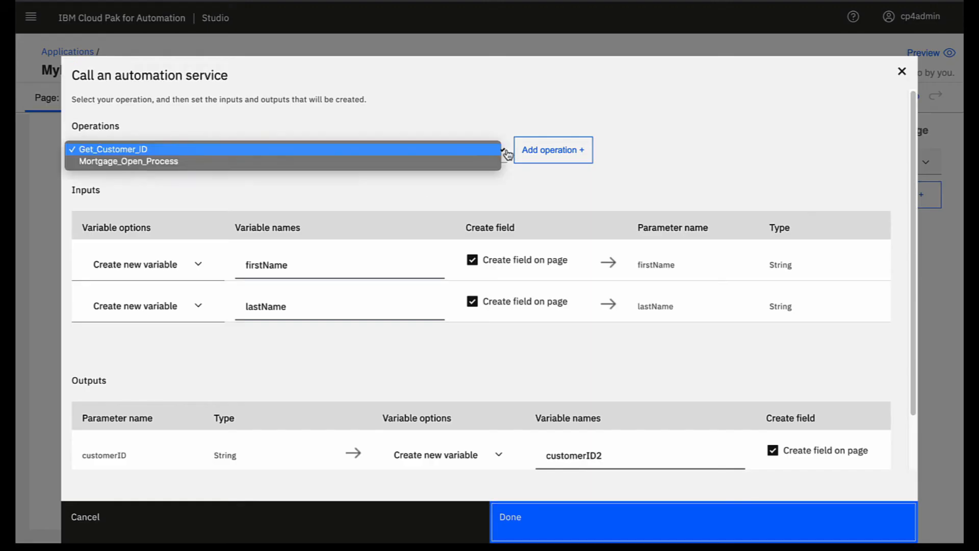
pyautogui.click(163, 162)
# Step: Map mortgageAmount and customerID inputs to their existing variables without creating page fields
pyautogui.click(197, 268)
pyautogui.click(175, 289)
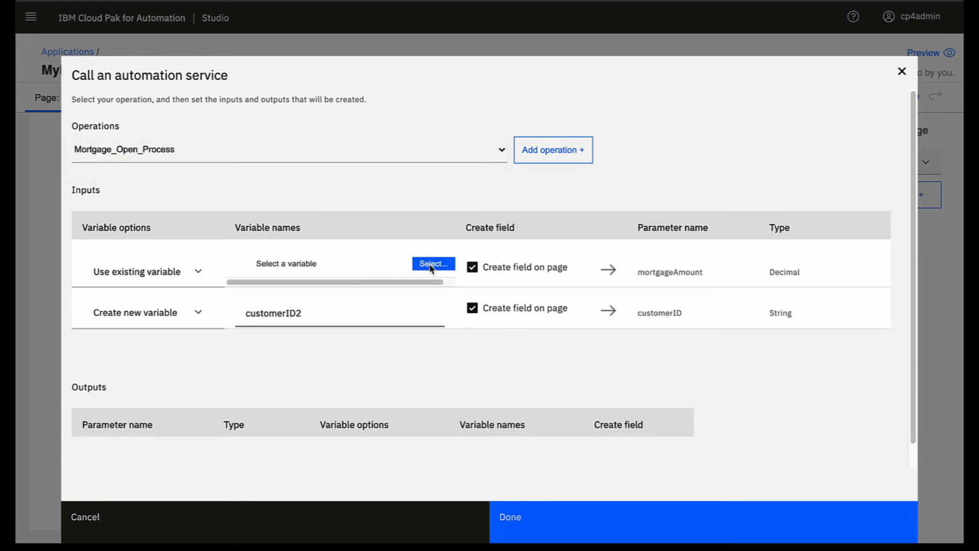
pyautogui.click(430, 264)
pyautogui.click(369, 310)
pyautogui.click(199, 314)
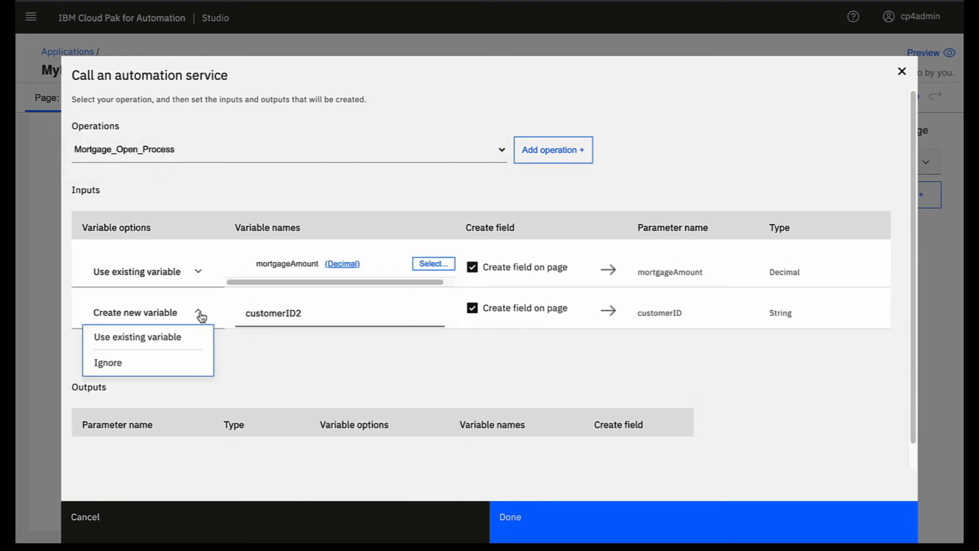
pyautogui.click(186, 337)
pyautogui.click(433, 312)
pyautogui.click(351, 127)
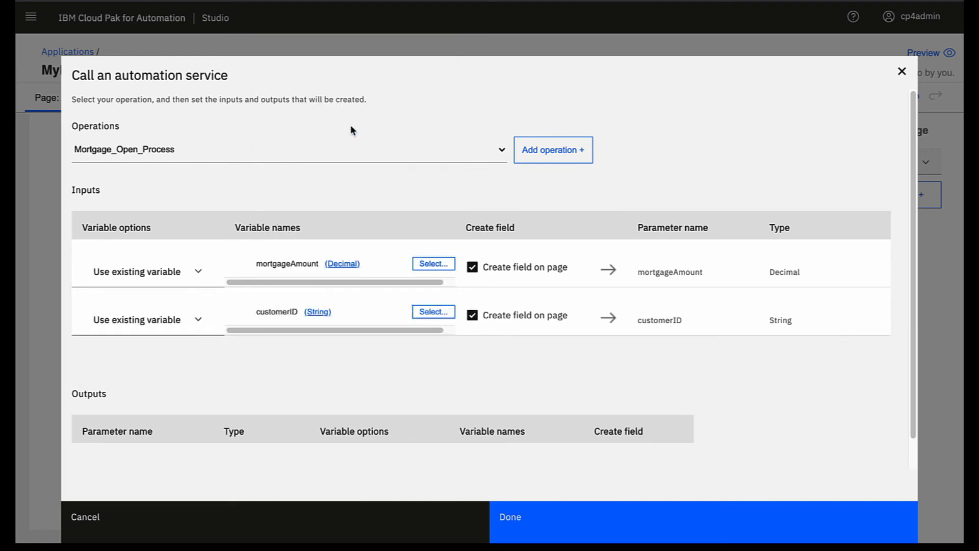
pyautogui.click(472, 267)
pyautogui.click(473, 315)
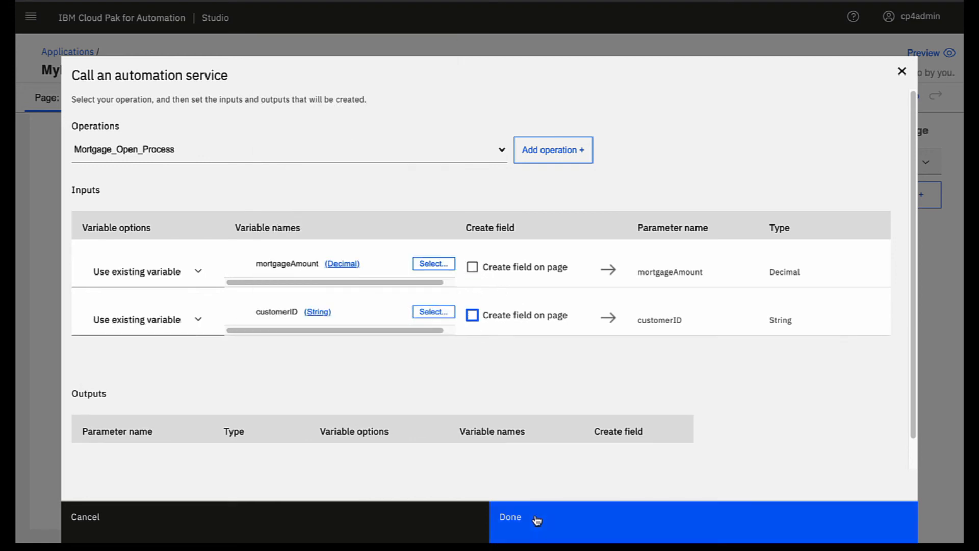
pyautogui.click(538, 520)
pyautogui.click(193, 501)
pyautogui.doubleClick(184, 500)
# Step: Label the new button 'Open account' and give it a check-circle icon
pyautogui.write('Ope')
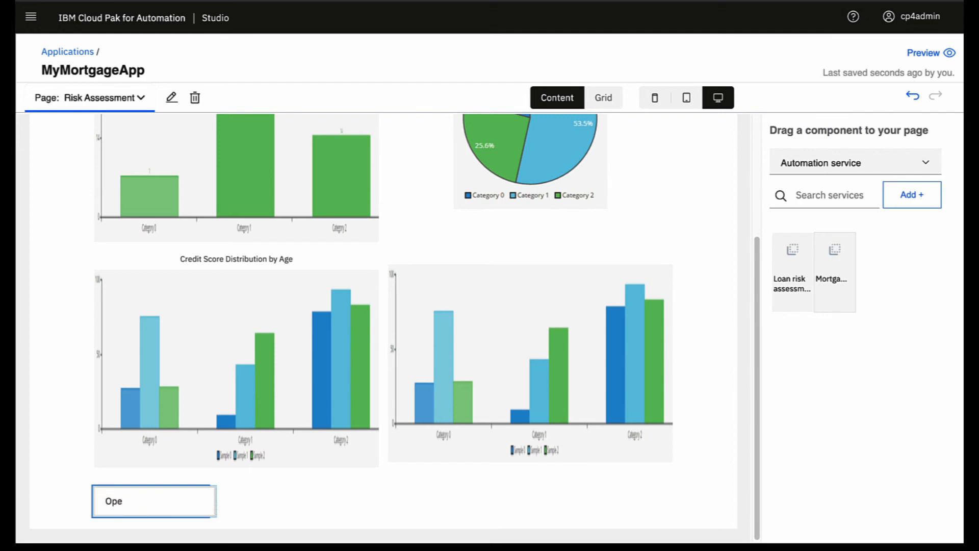
pyautogui.write('n account')
pyautogui.press('Return')
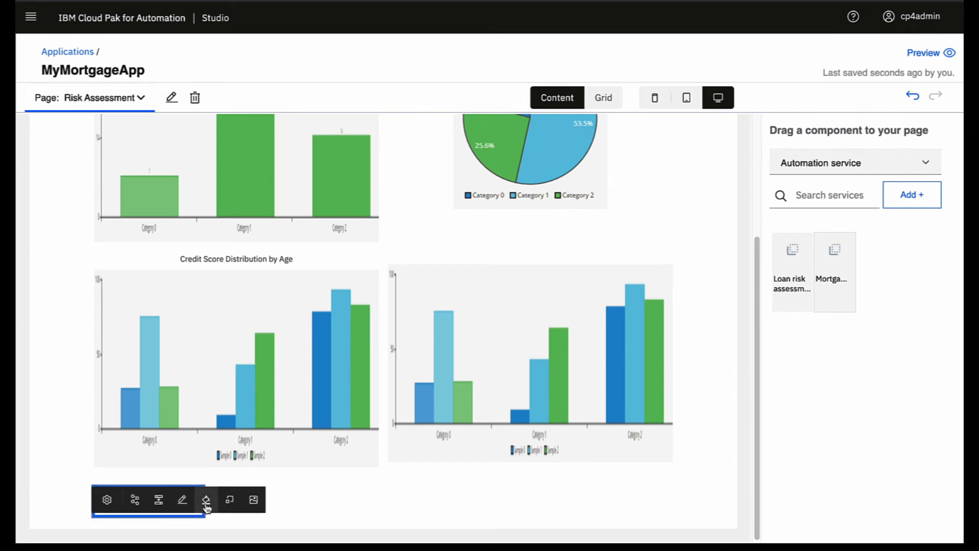
pyautogui.click(206, 500)
pyautogui.click(158, 500)
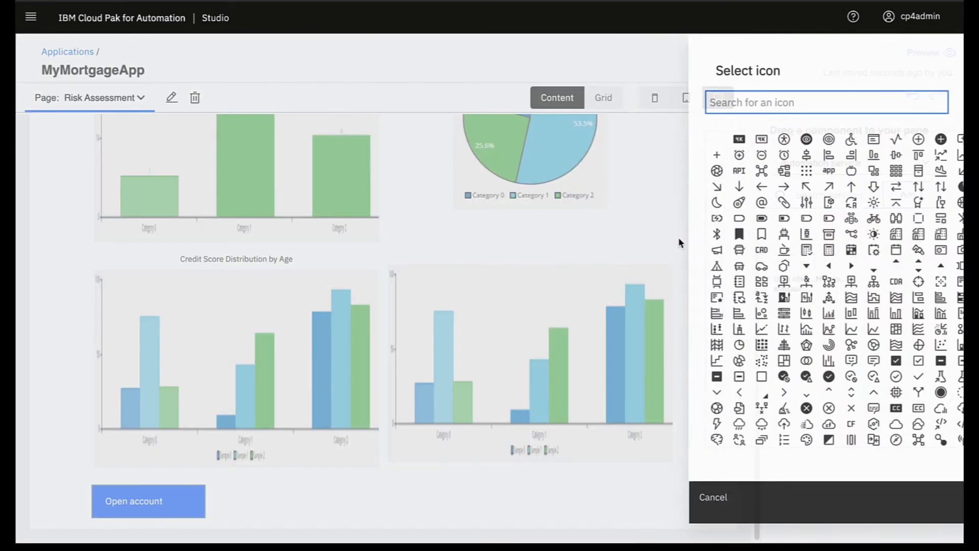
pyautogui.write('check')
pyautogui.click(671, 178)
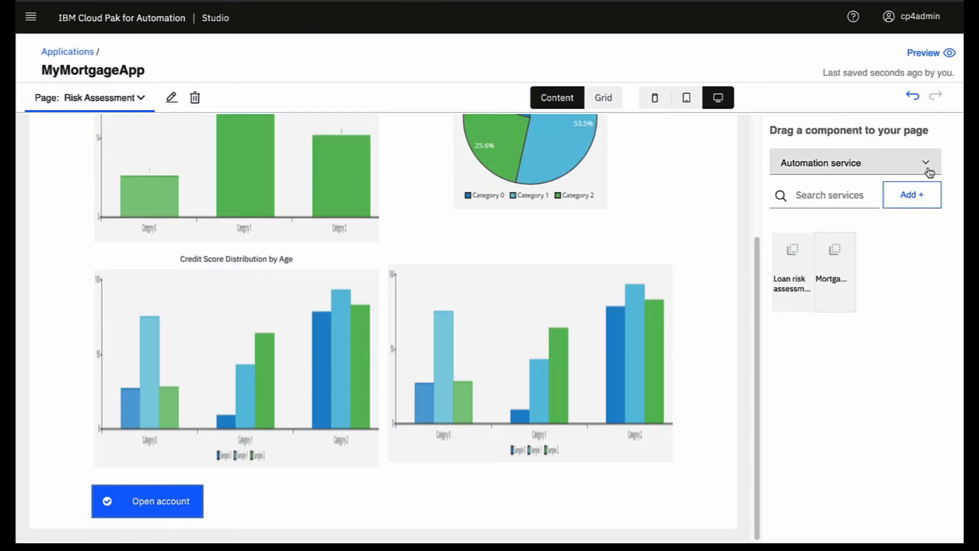
# Step: Set the Open account button's page flow to end the application
pyautogui.click(155, 502)
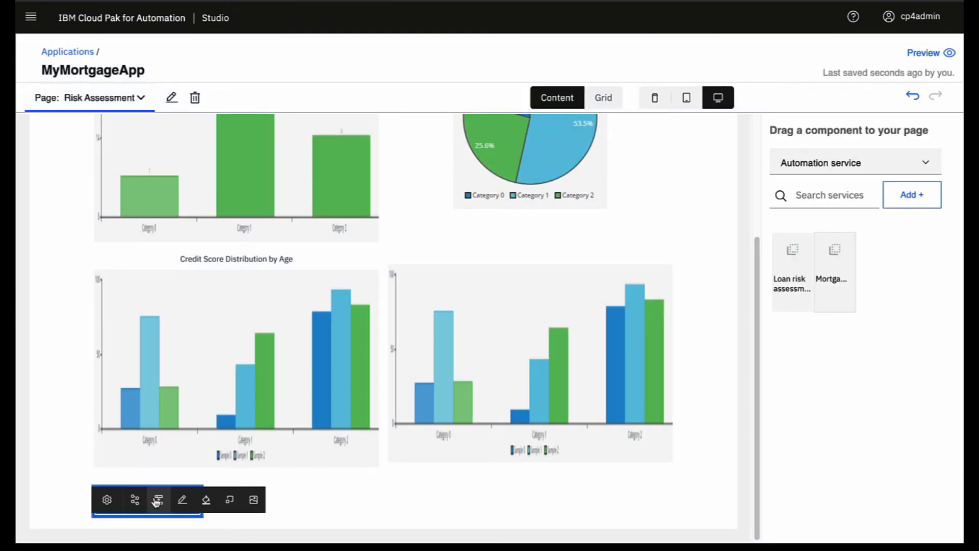
pyautogui.click(159, 502)
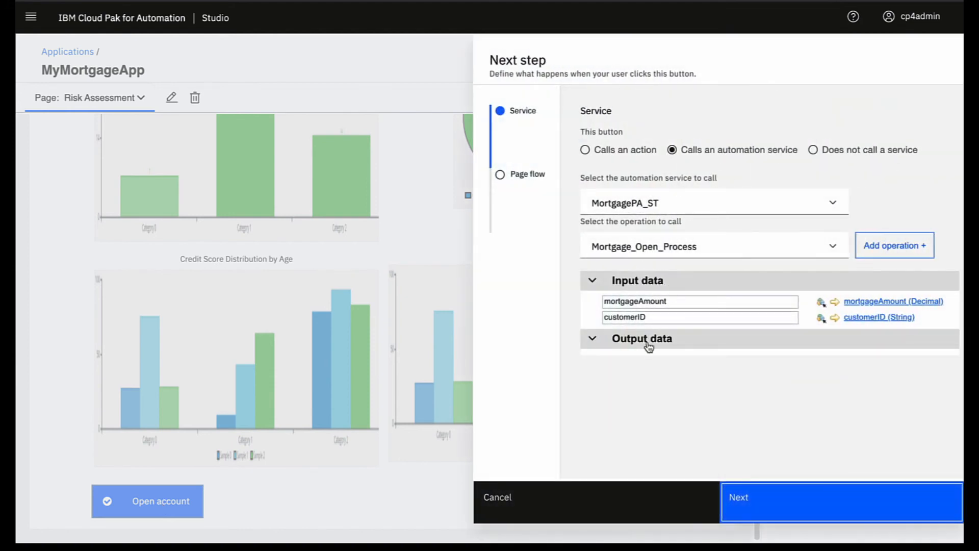
pyautogui.click(525, 175)
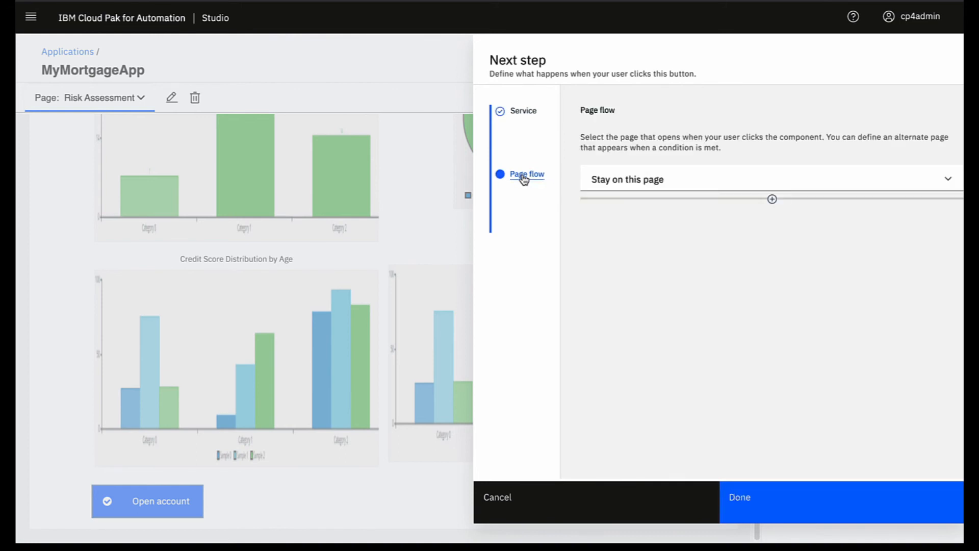
pyautogui.click(882, 179)
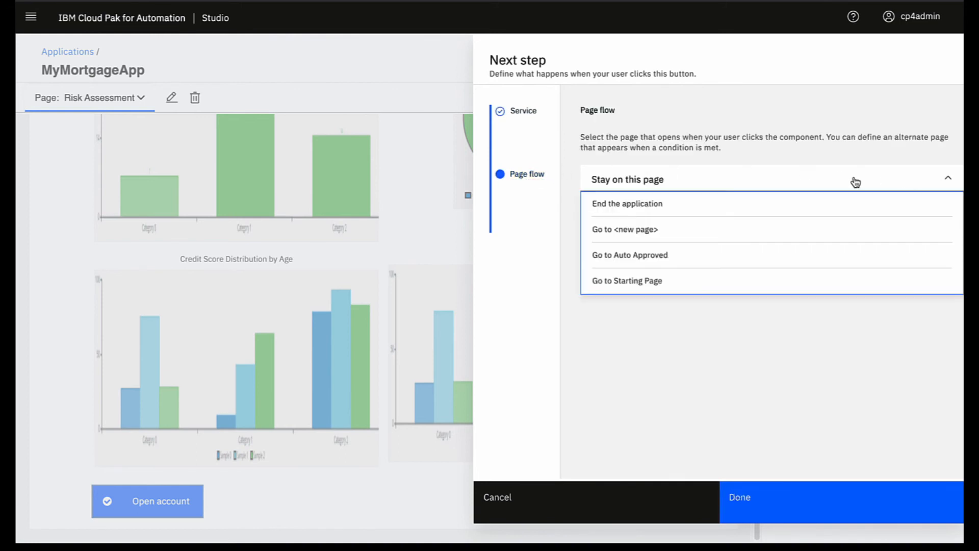
pyautogui.click(632, 205)
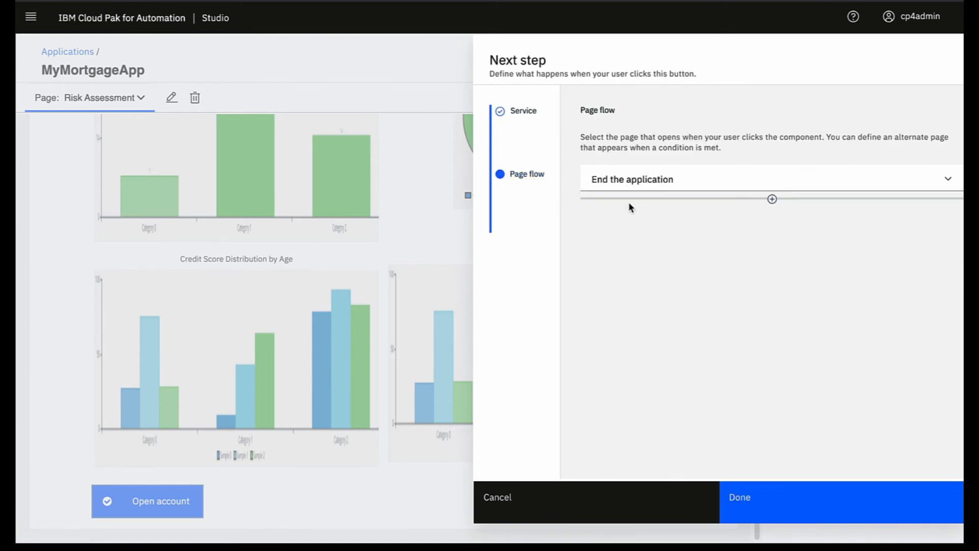
pyautogui.click(761, 504)
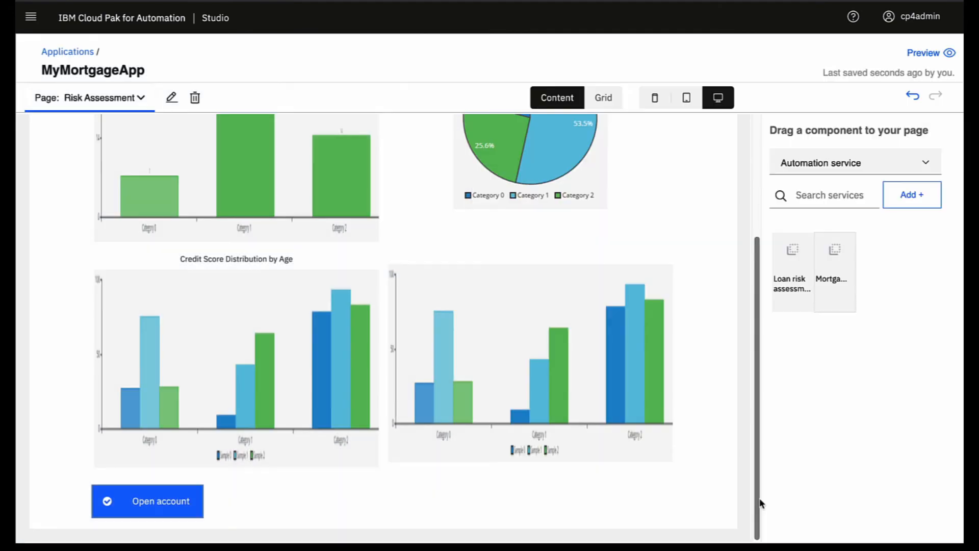
pyautogui.click(821, 163)
# Step: Add a new Button at the page bottom whose page flow ends the application
pyautogui.click(807, 190)
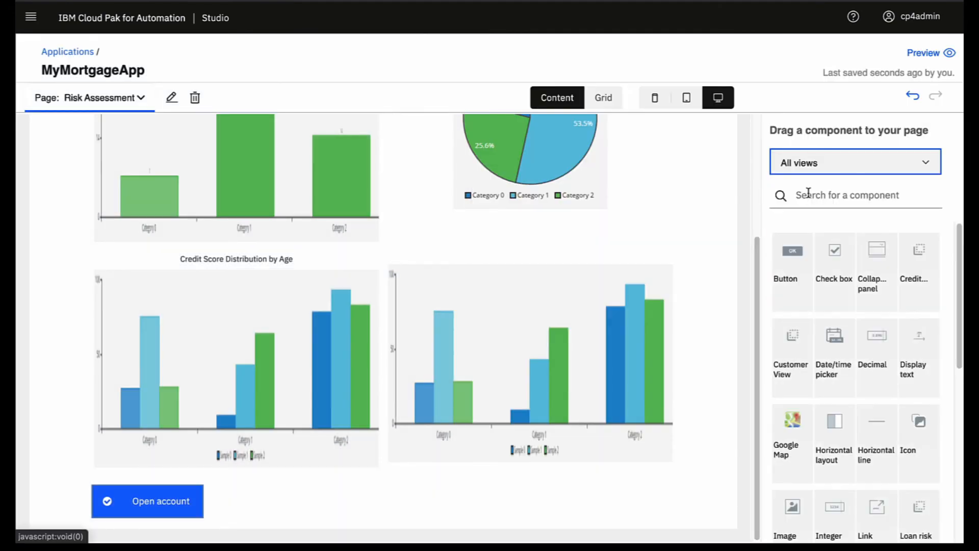
pyautogui.click(808, 194)
pyautogui.write('butt')
pyautogui.click(821, 223)
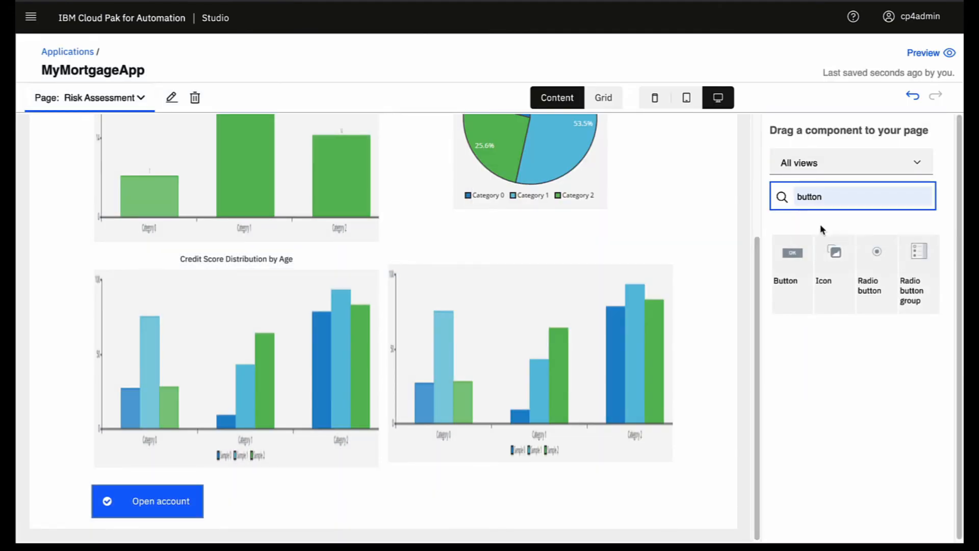
pyautogui.moveTo(786, 263); pyautogui.dragTo(241, 503)
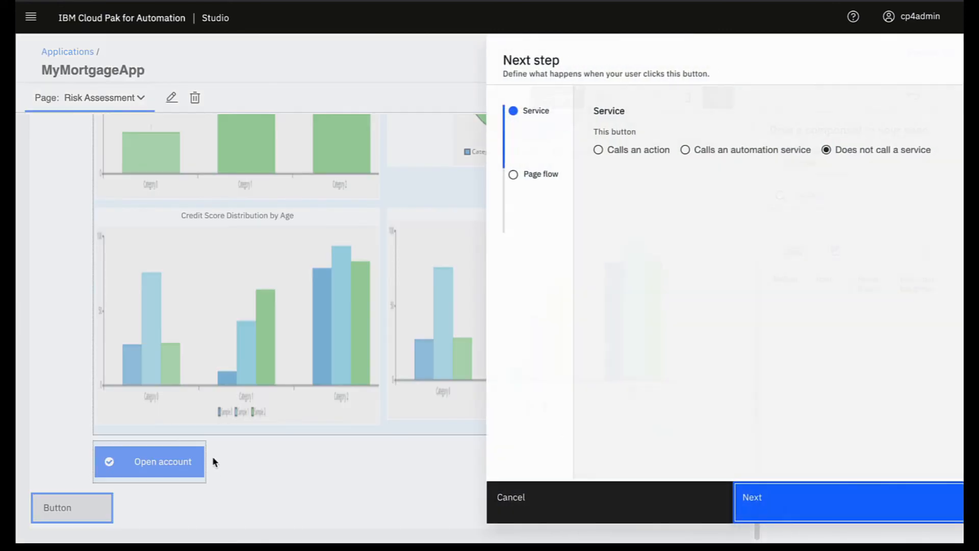
pyautogui.click(729, 493)
pyautogui.click(949, 179)
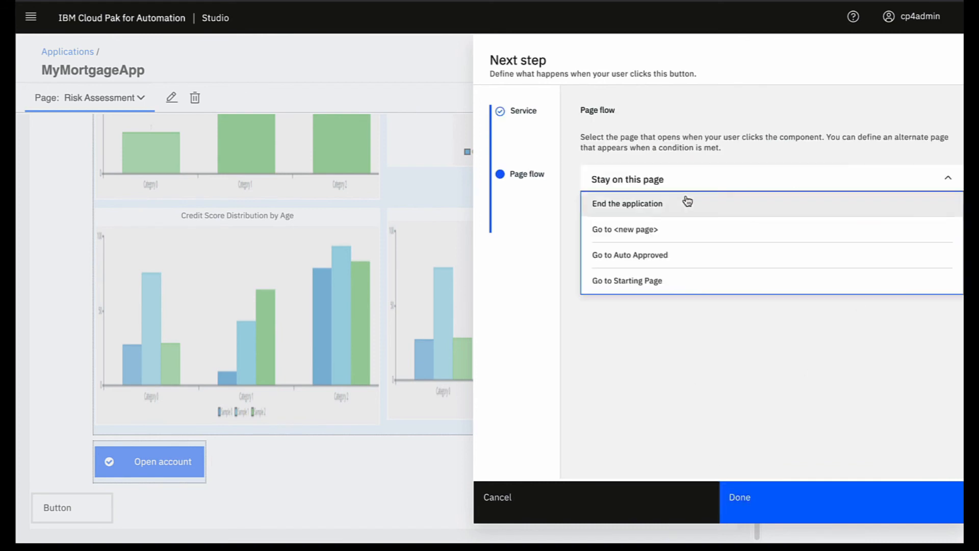
pyautogui.click(635, 203)
pyautogui.click(751, 508)
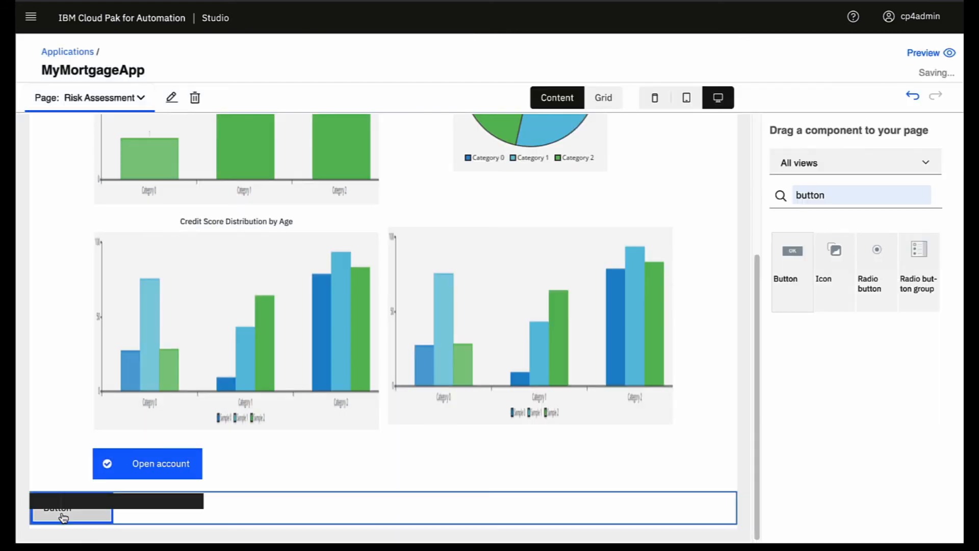
# Step: Label it 'Decline', make it red with a cross-circle icon, and move it beside Open account
pyautogui.click(121, 508)
pyautogui.write('Decline')
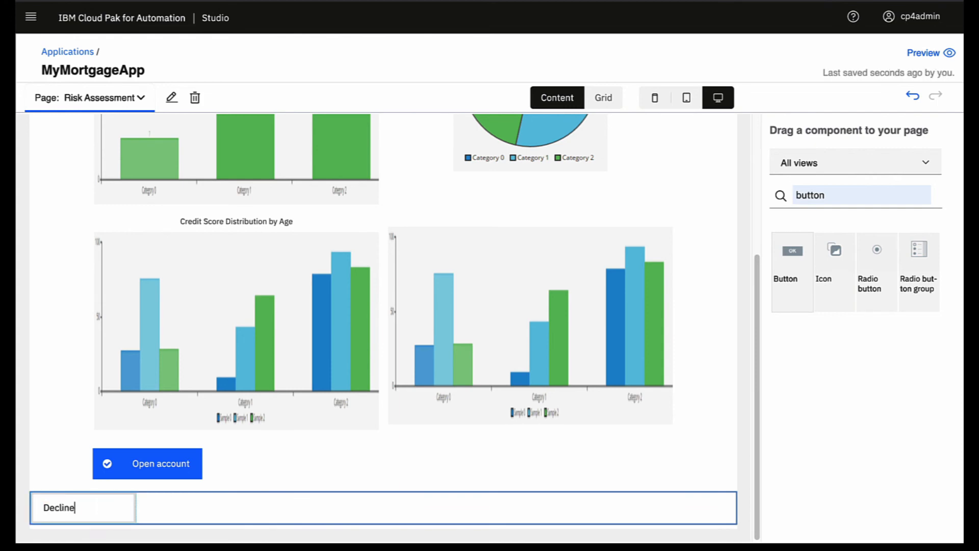
pyautogui.press('Return')
pyautogui.click(73, 511)
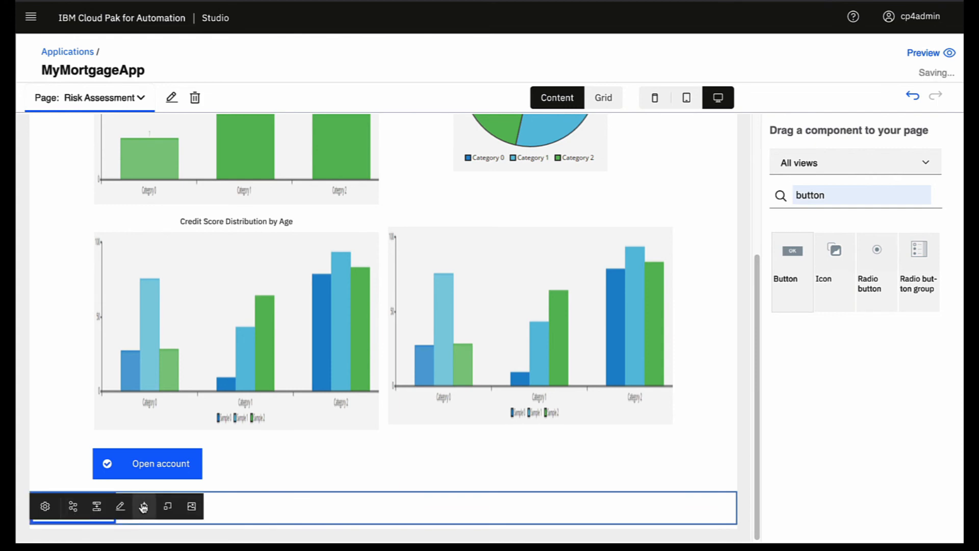
pyautogui.click(144, 507)
pyautogui.click(170, 469)
pyautogui.click(171, 510)
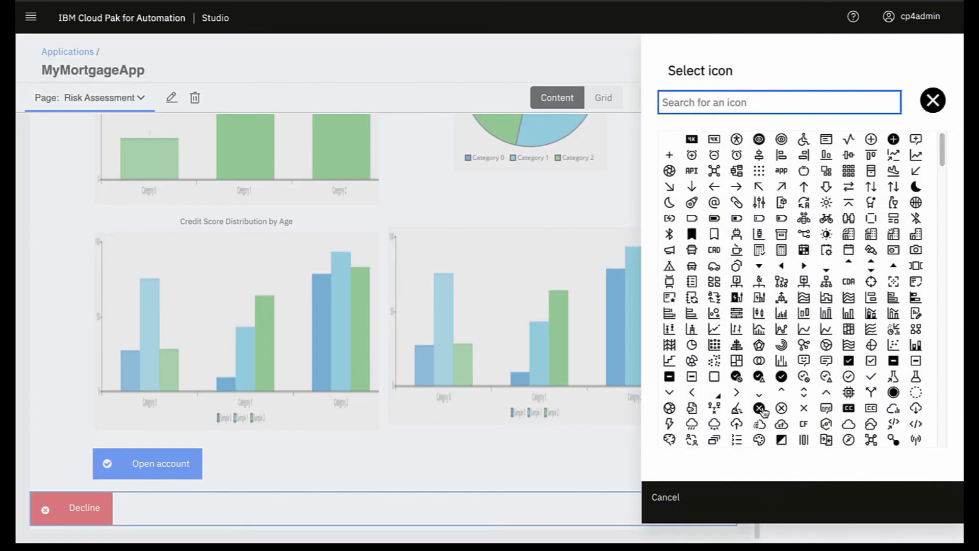
pyautogui.click(761, 413)
pyautogui.moveTo(76, 508); pyautogui.dragTo(209, 454)
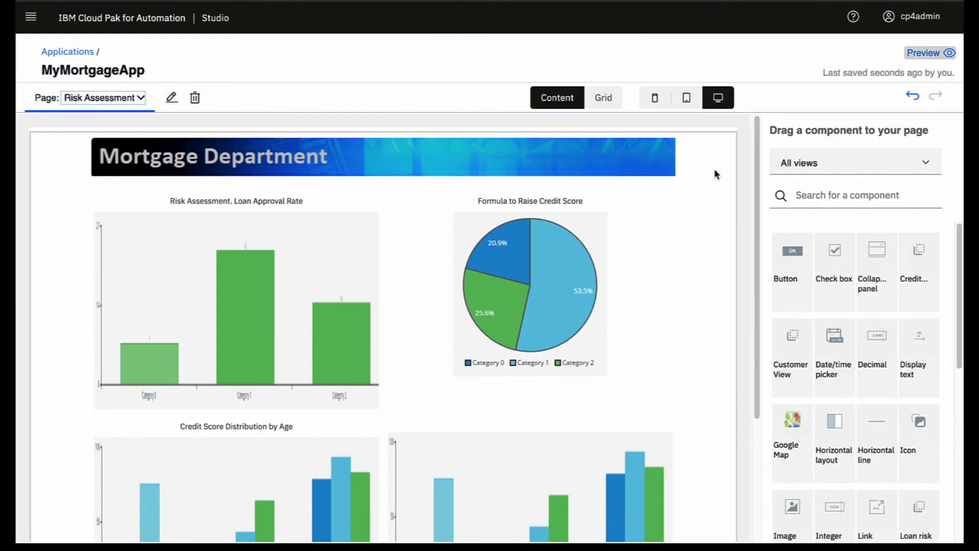
pyautogui.click(105, 98)
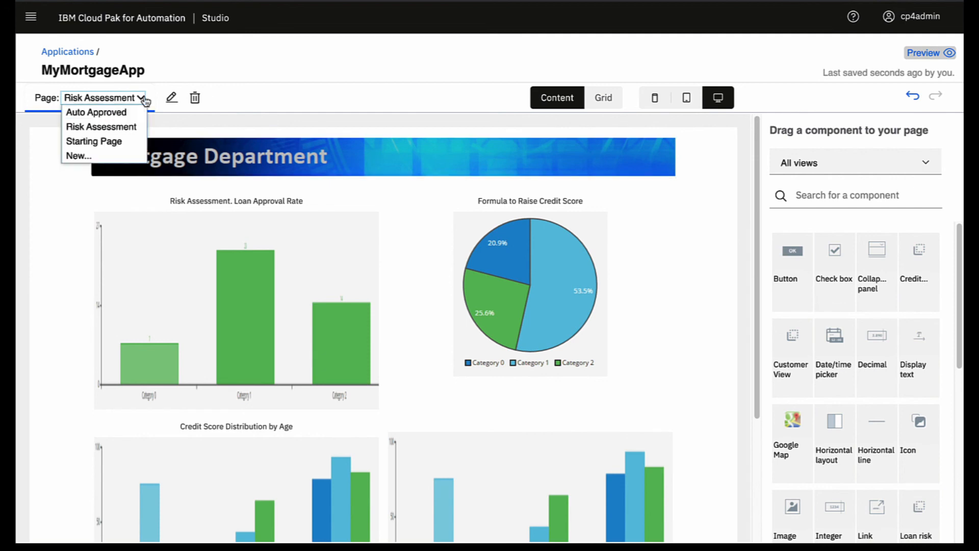
# Step: Preview the app from Starting Page, look up the customer, submit 200000 yearly income, then close the preview
pyautogui.click(109, 140)
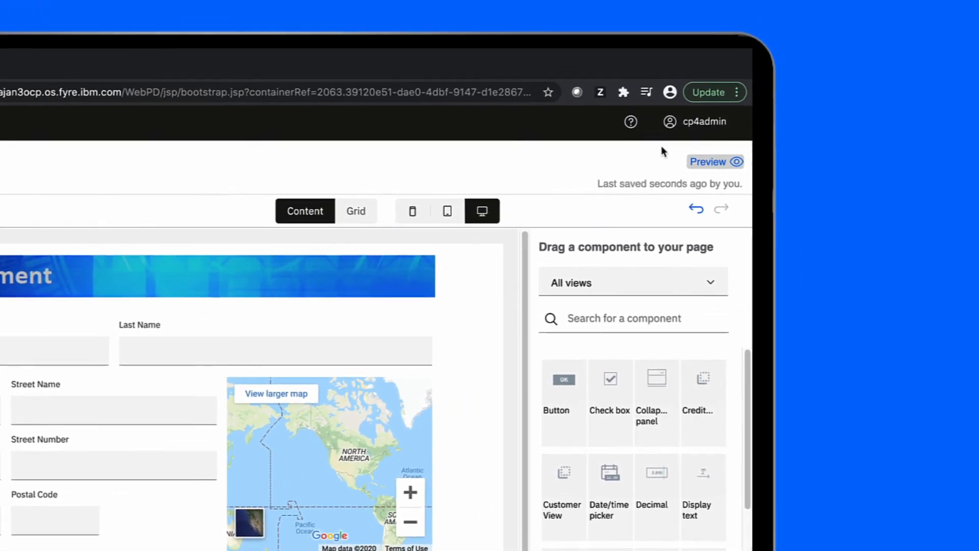
pyautogui.click(910, 57)
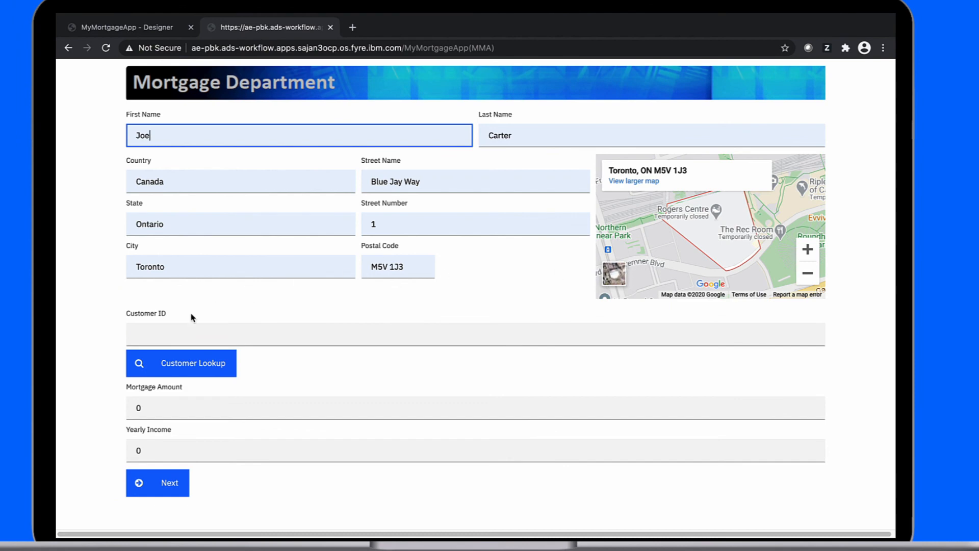
pyautogui.click(184, 363)
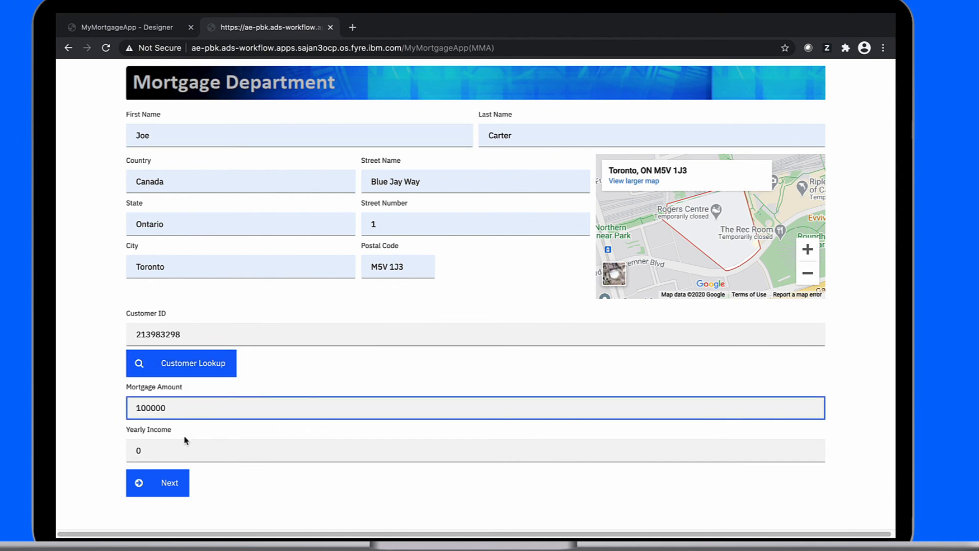
pyautogui.press('Tab')
pyautogui.write('200000')
pyautogui.click(166, 483)
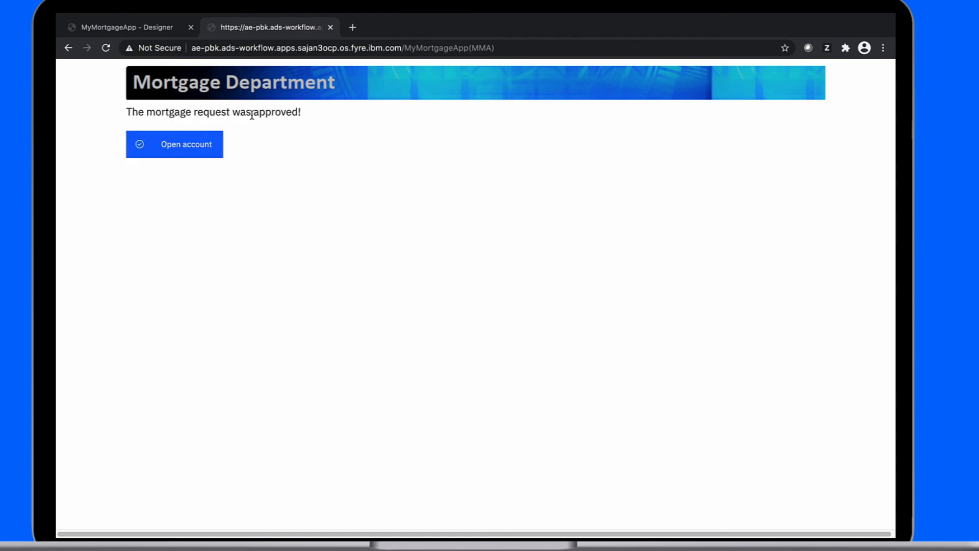
pyautogui.click(330, 27)
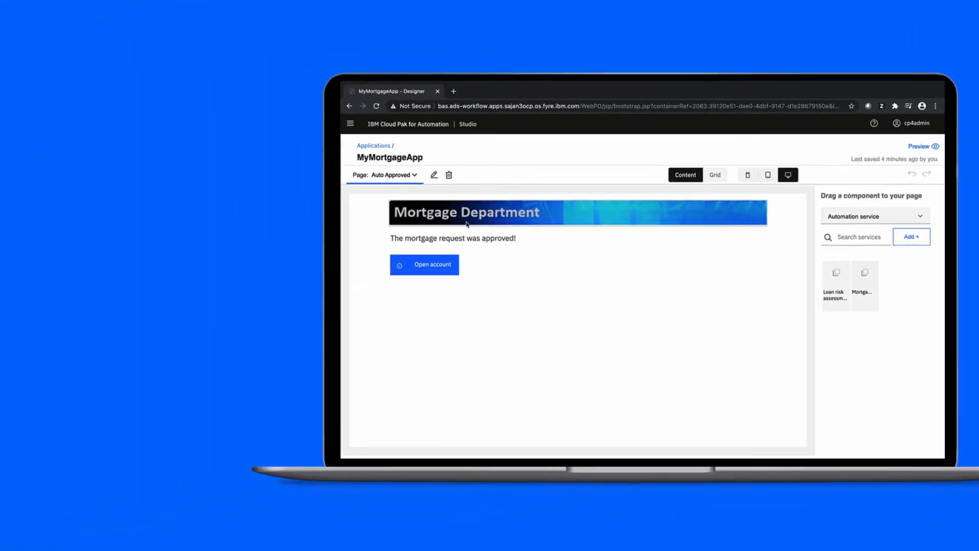